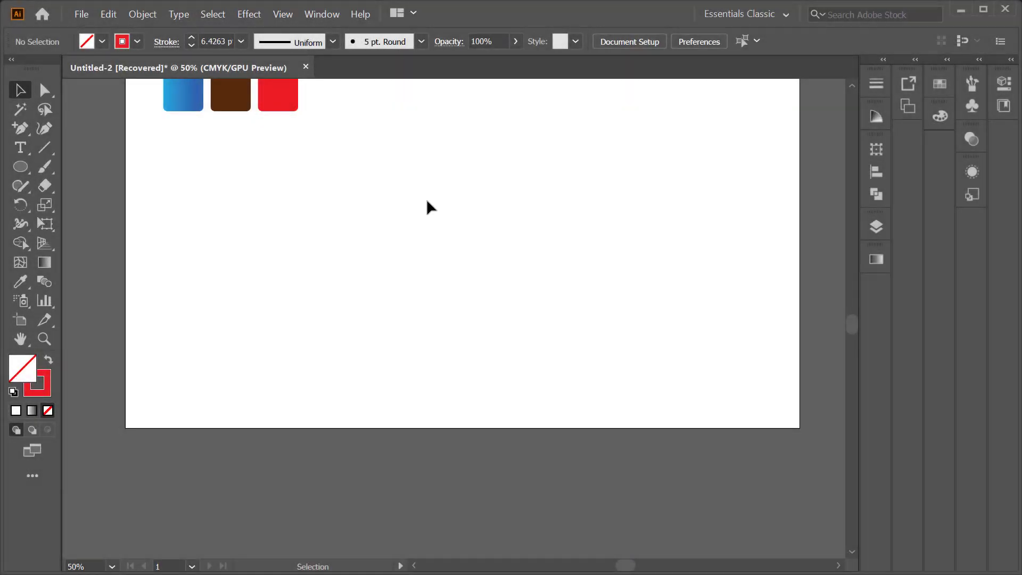
Step: Pan the artboard into view and pick the Rounded Rectangle tool
key("h")
mouse_move(493, 171)
left_mouse_down()
mouse_move(489, 271)
mouse_move(502, 263)
left_mouse_up()
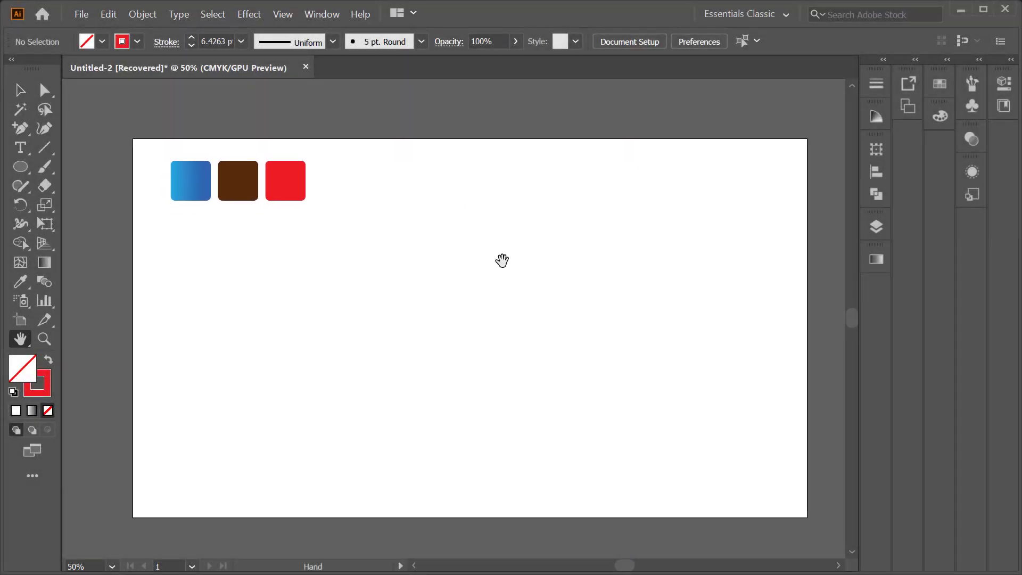
scroll(502, 260, "up", 1)
scroll(502, 272, "down", 1)
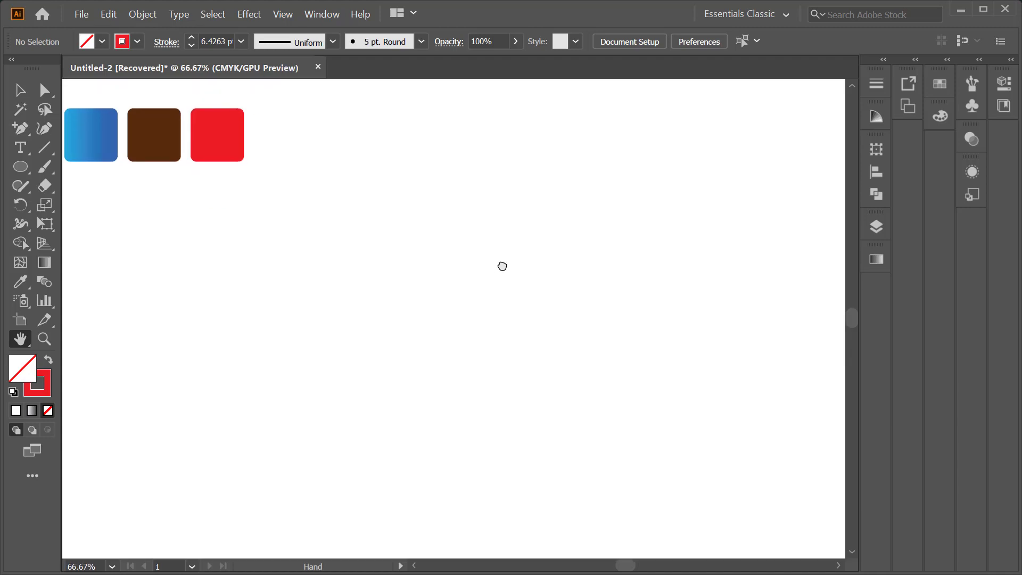
key("v")
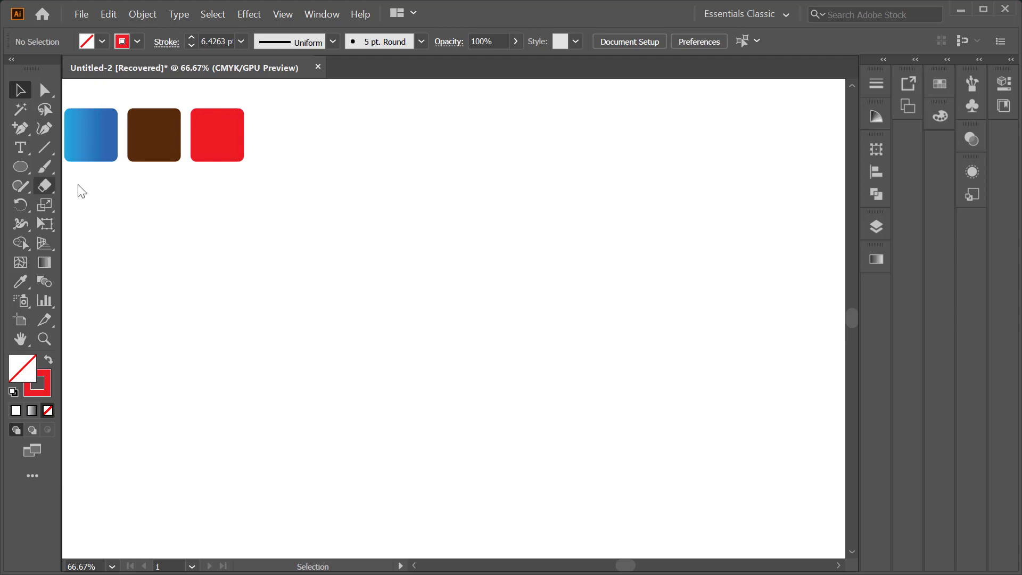
left_click(21, 167)
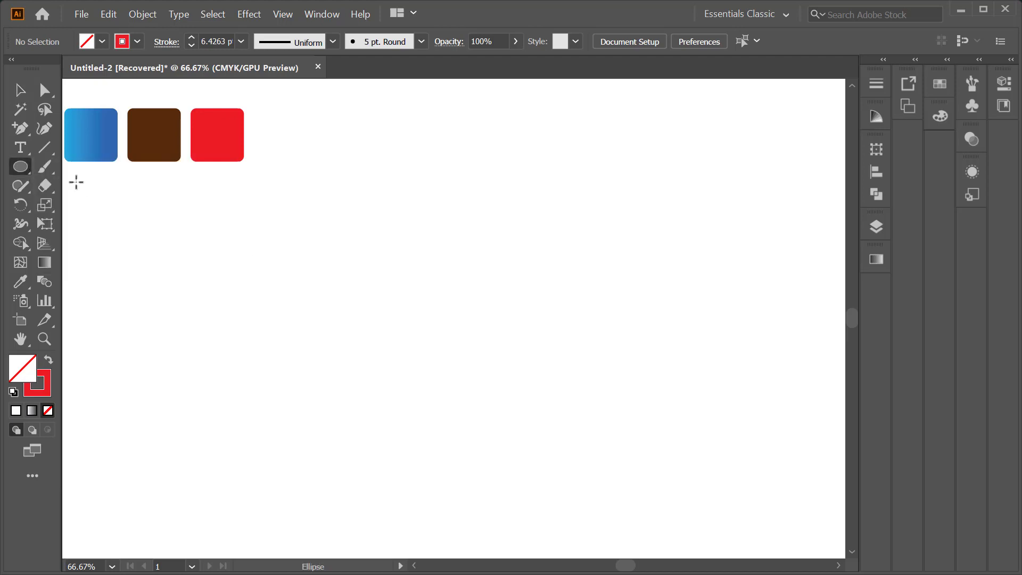
key("shift+m")
scroll(400, 129, "down", 2)
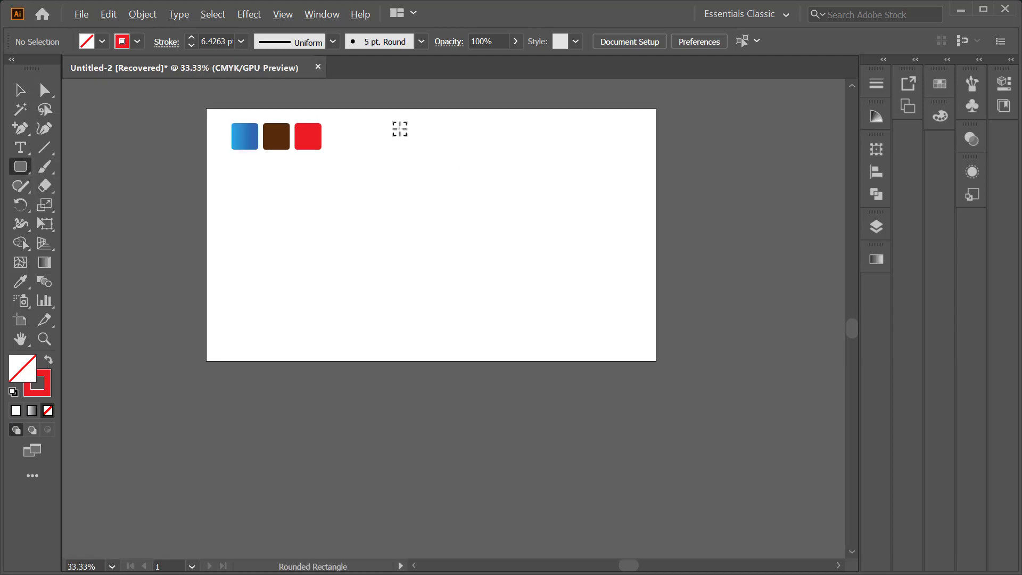
scroll(409, 165, "up", 1)
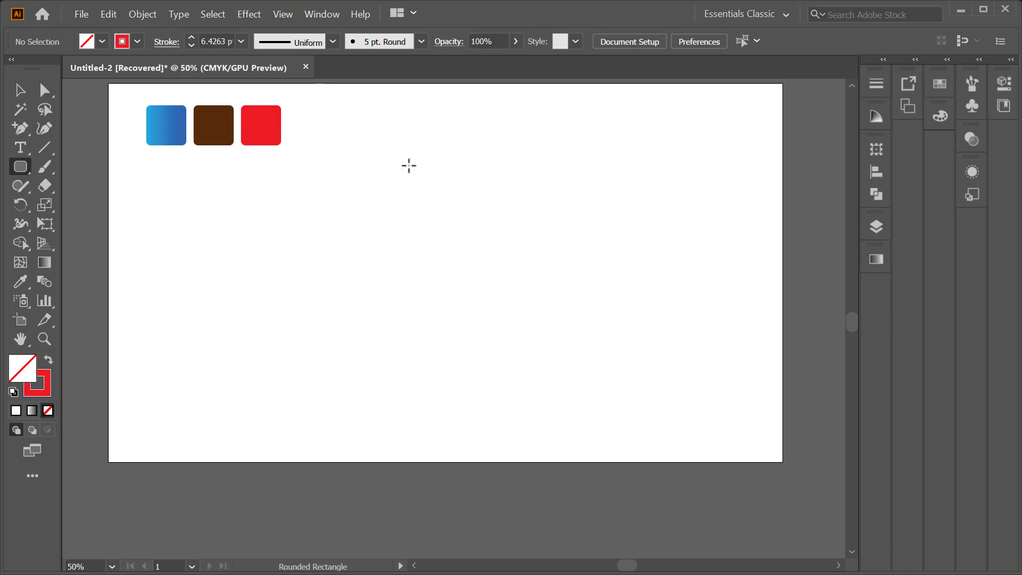
key("space")
left_click_drag(424, 157, 423, 182)
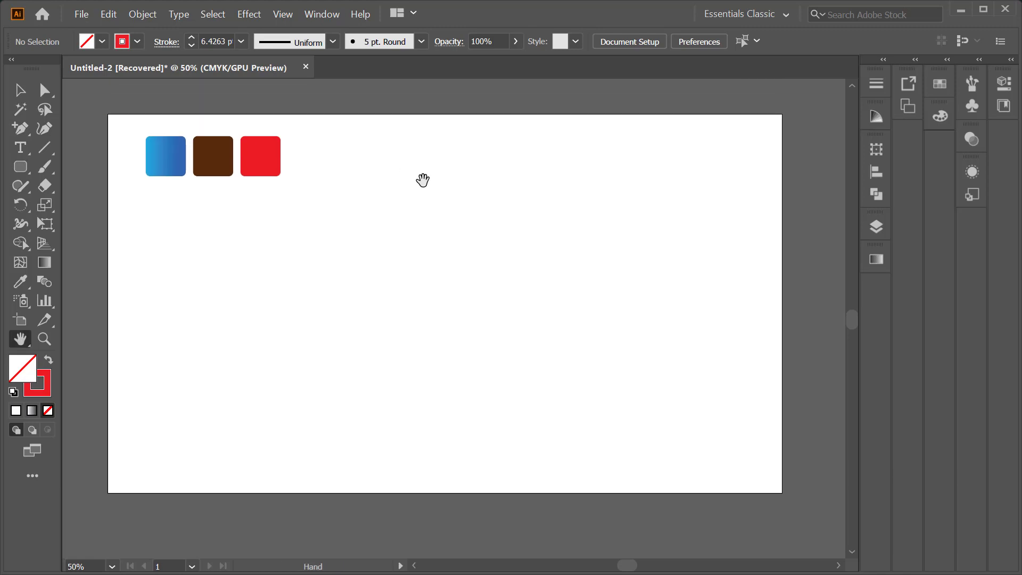
Step: Draw a tall rounded rectangle and move it up and to the left
mouse_move(398, 171)
left_mouse_down()
mouse_move(684, 482)
mouse_move(696, 482)
mouse_move(676, 485)
left_mouse_up()
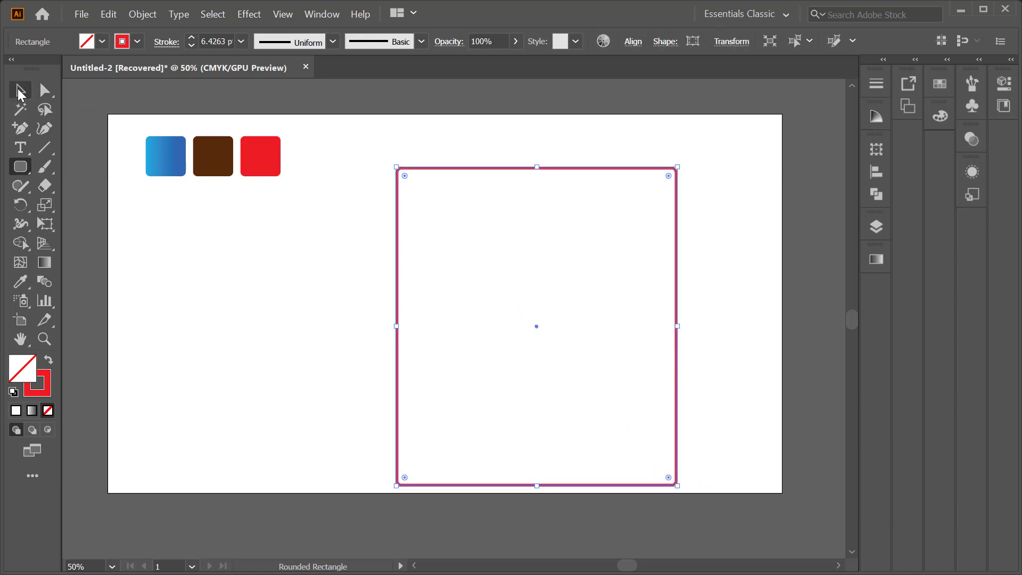
left_click(20, 91)
left_click_drag(476, 165, 406, 140)
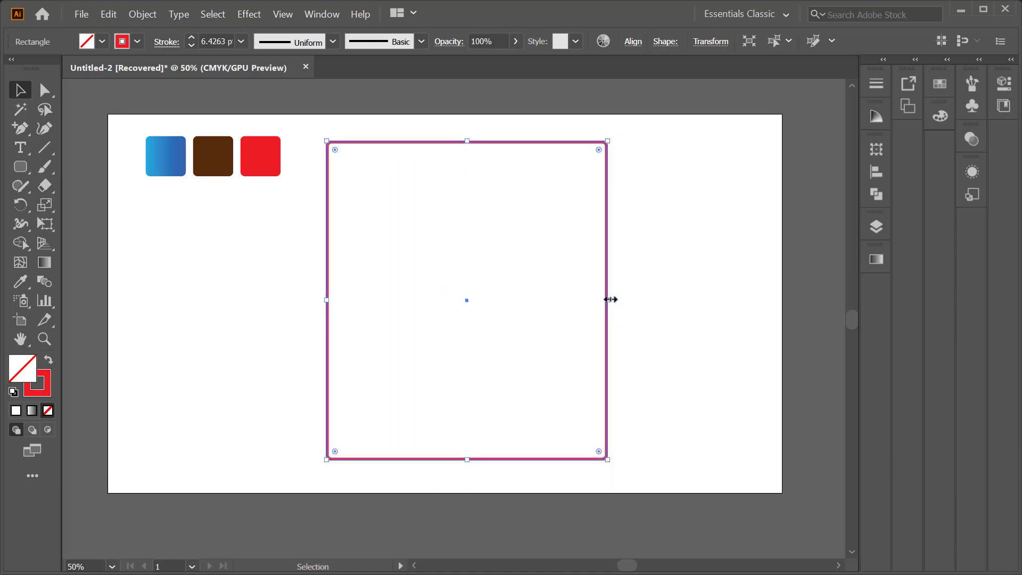
Step: Draw a circle overlapping the rectangle's left edge with the Ellipse tool
left_click(30, 174)
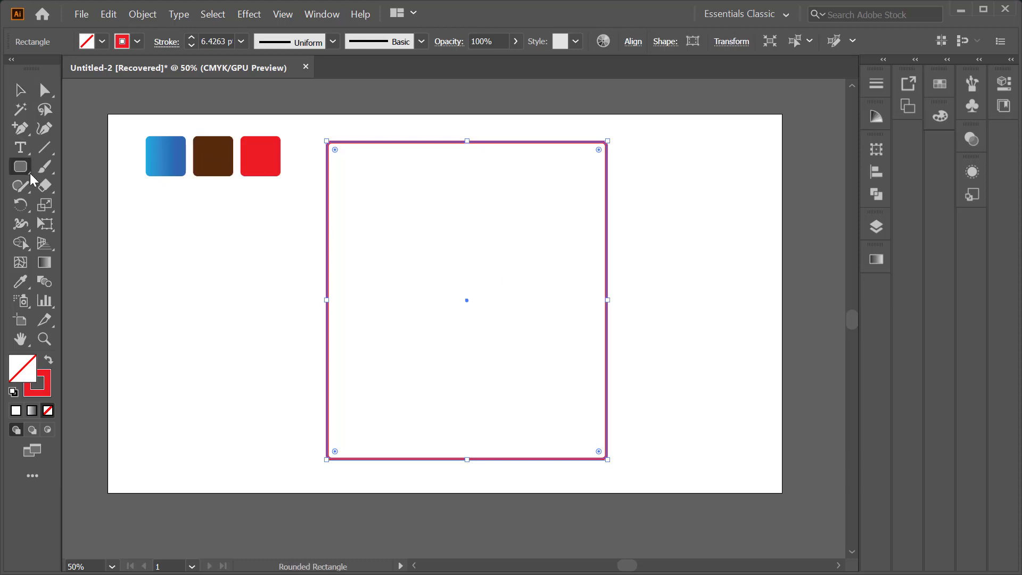
left_click(74, 208)
left_click_drag(280, 219, 380, 305)
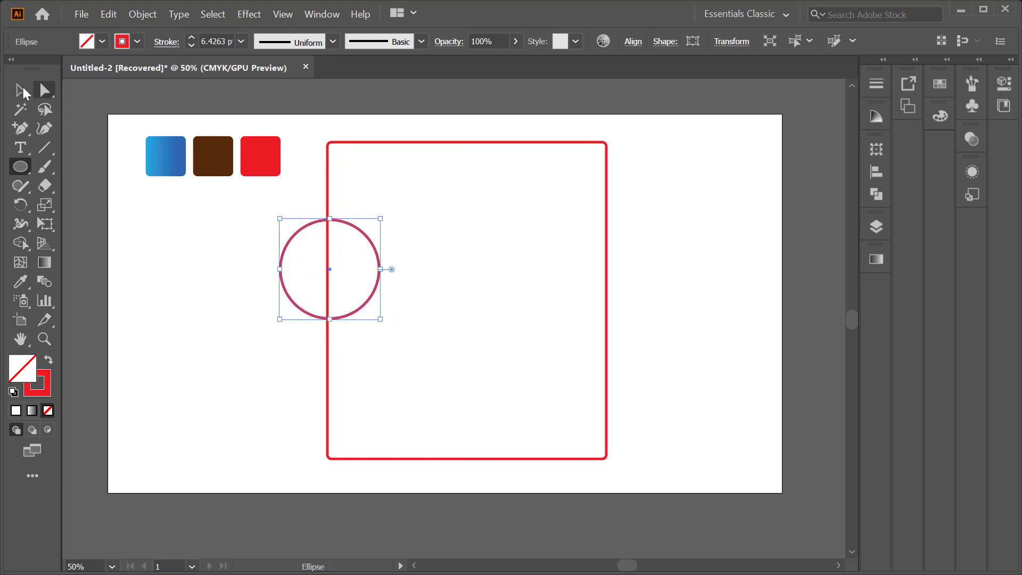
Step: Duplicate the circle across onto the rectangle's right edge
left_click(21, 90)
scroll(342, 249, "up", 1)
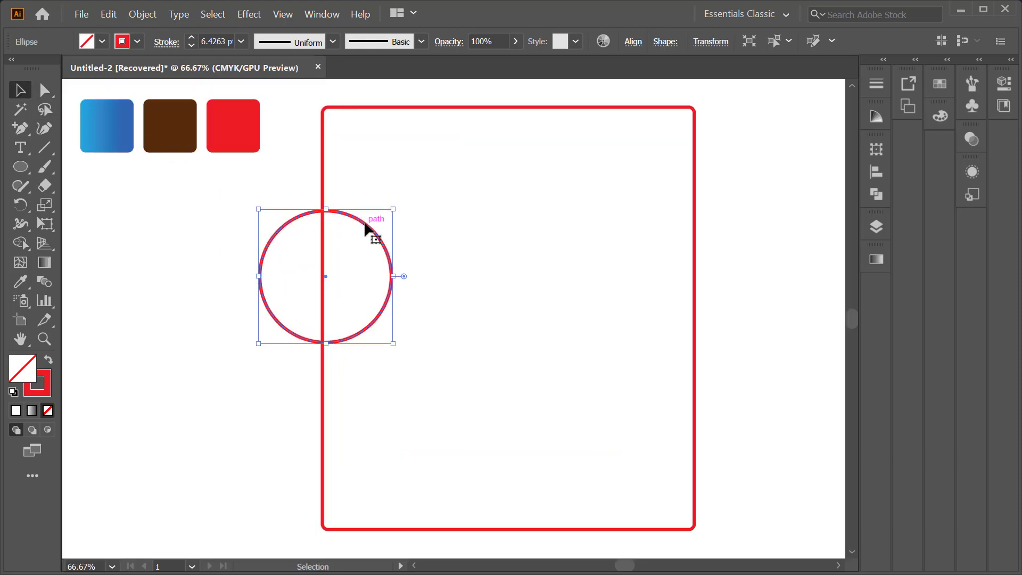
mouse_move(366, 228)
left_mouse_down()
mouse_move(362, 205)
mouse_move(701, 218)
left_mouse_up()
left_click(248, 206)
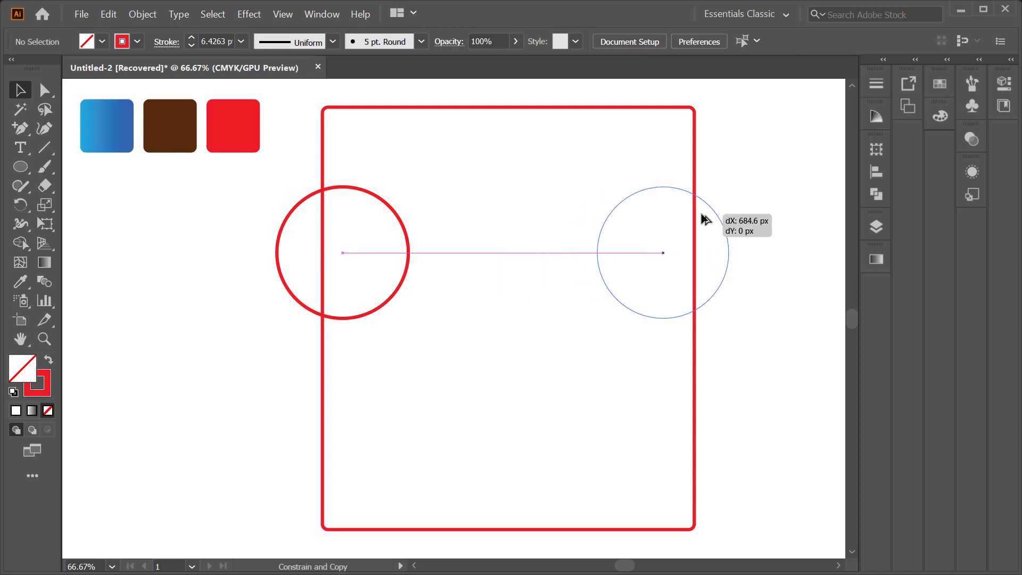
key("ctrl+minus")
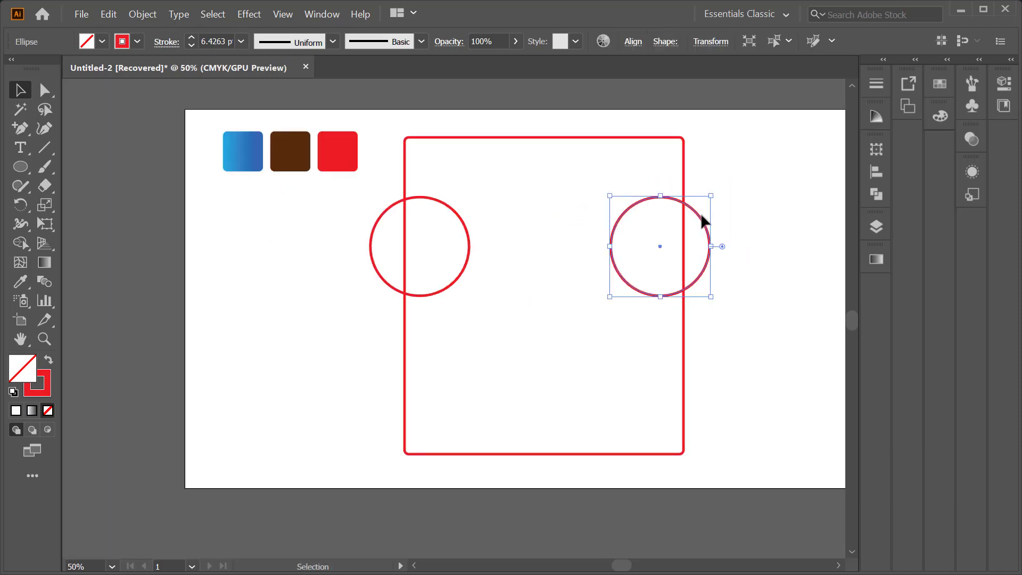
left_click_drag(702, 219, 704, 220)
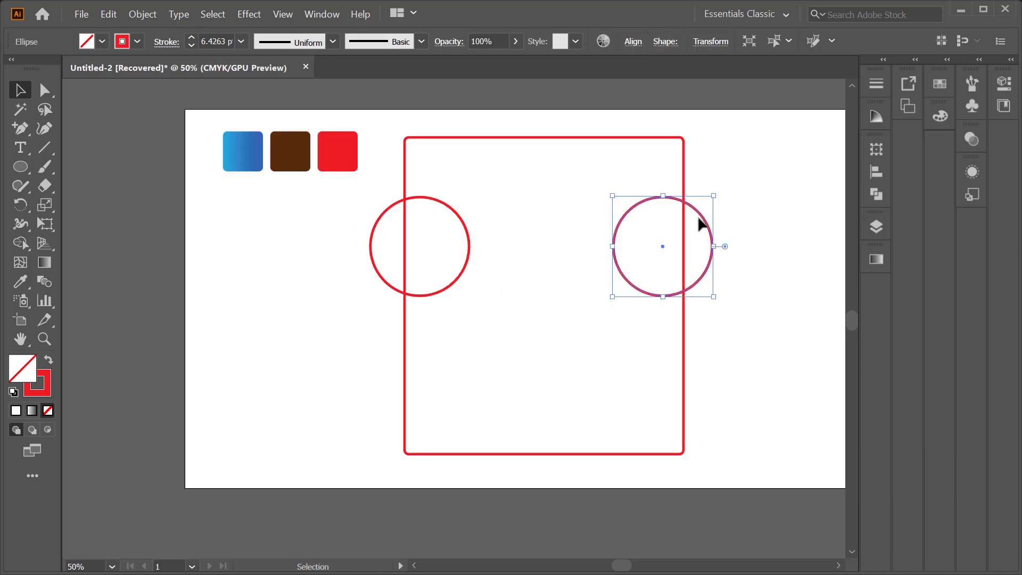
Step: Group both circles and horizontally centre them on the rectangle as key object
left_click(456, 213, "shift")
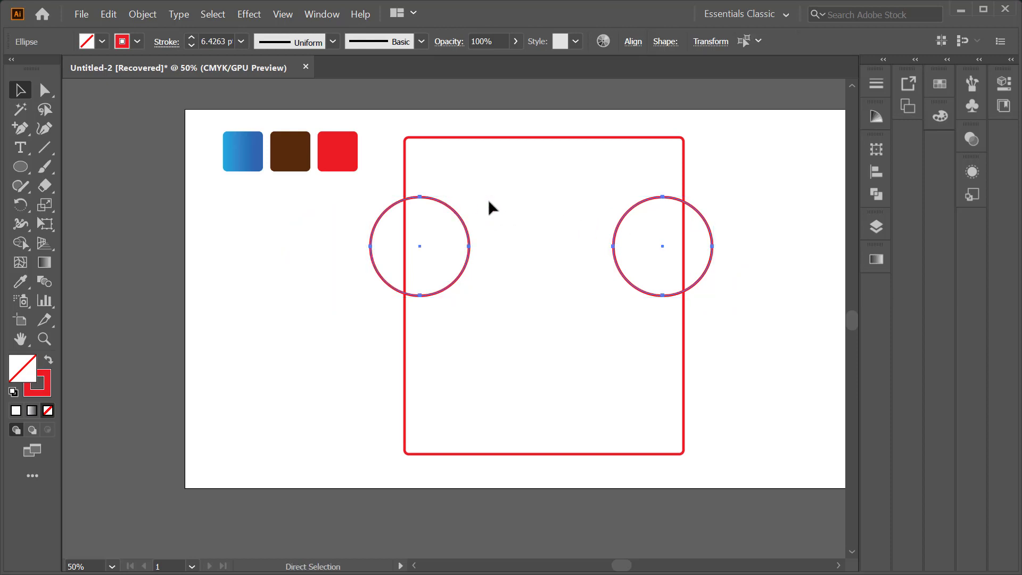
key("ctrl+g")
left_click(684, 177, "shift")
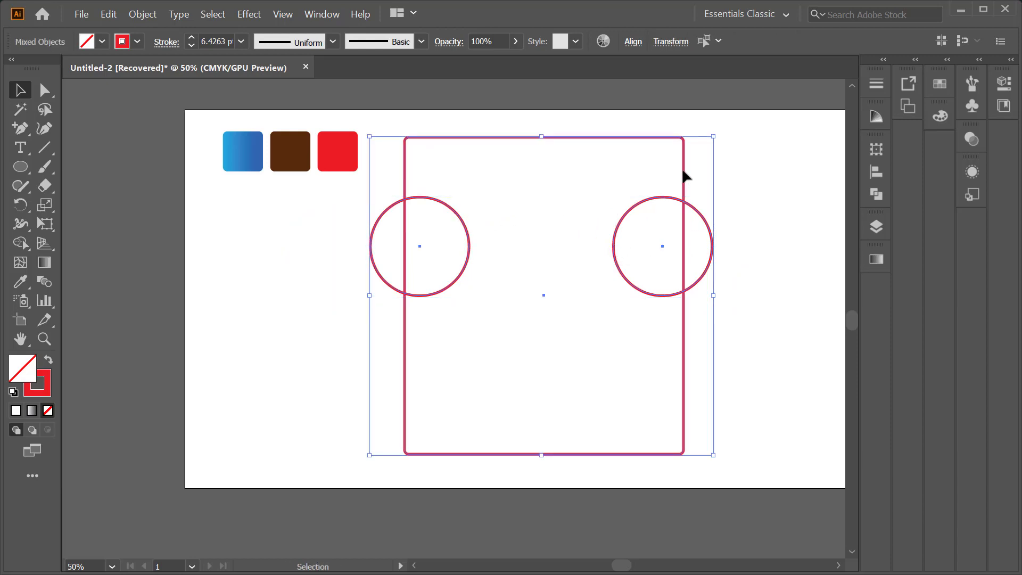
left_click(684, 177)
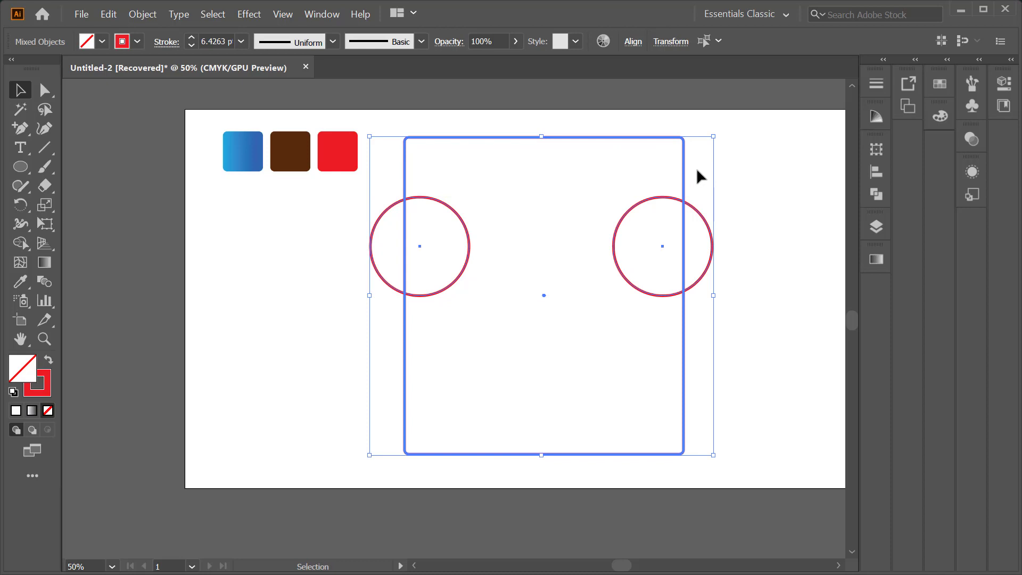
left_click(878, 171)
left_click(722, 185)
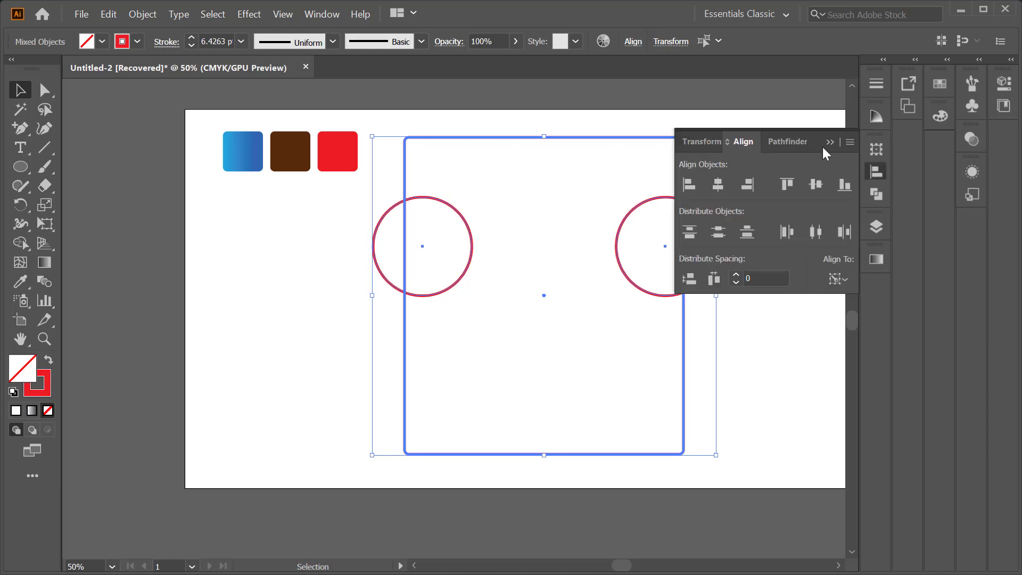
left_click(735, 177)
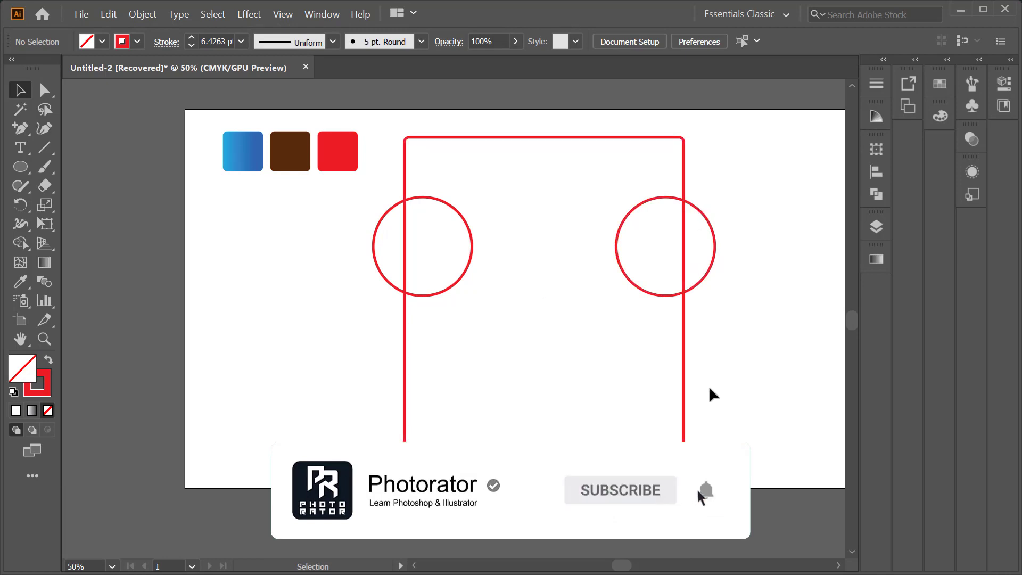
Step: Drag the bottom live corners until they form a full semicircle, then reselect the head
key("a")
mouse_move(716, 423)
left_mouse_down()
mouse_move(373, 434)
mouse_move(500, 283)
mouse_move(512, 249)
left_mouse_up()
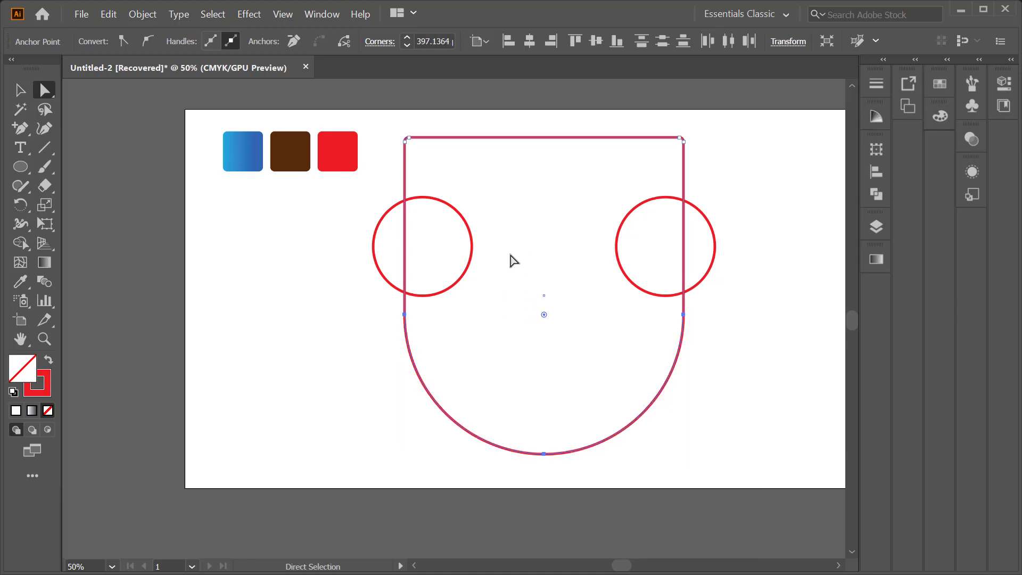
left_click(21, 90)
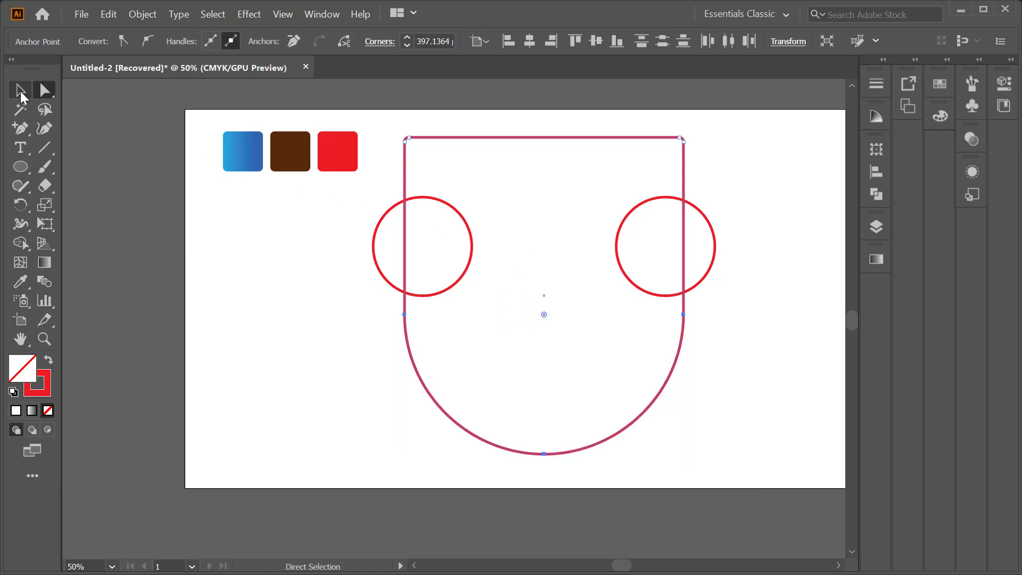
left_click(718, 156)
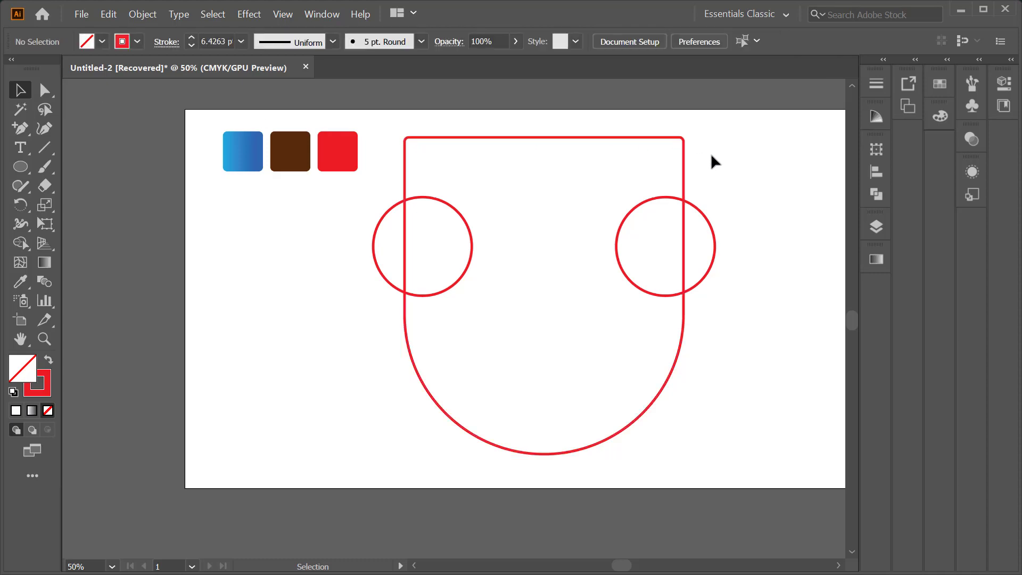
left_click(684, 155)
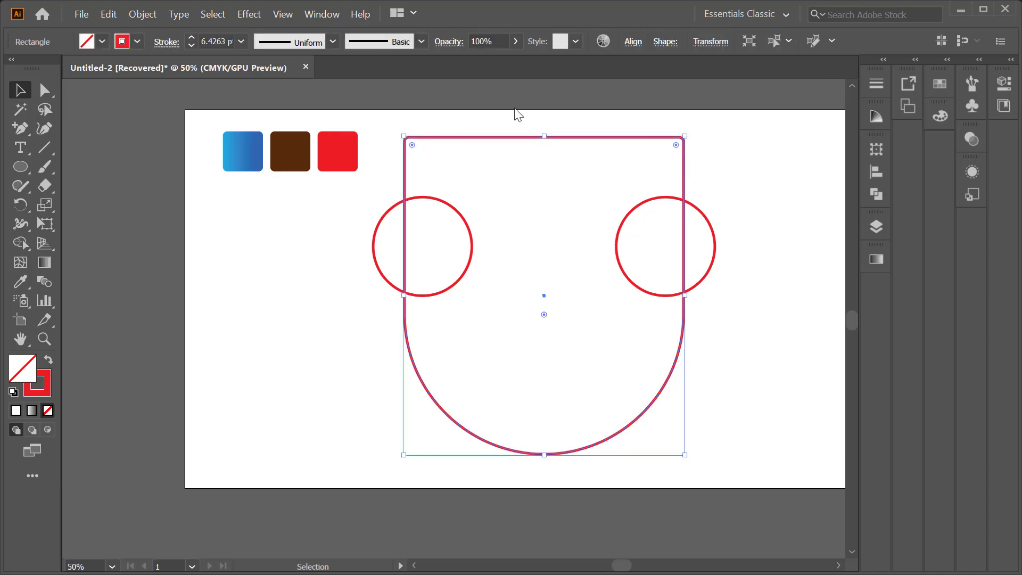
Step: Apply Offset Path with -104 px offset to the head shape
left_click(143, 15)
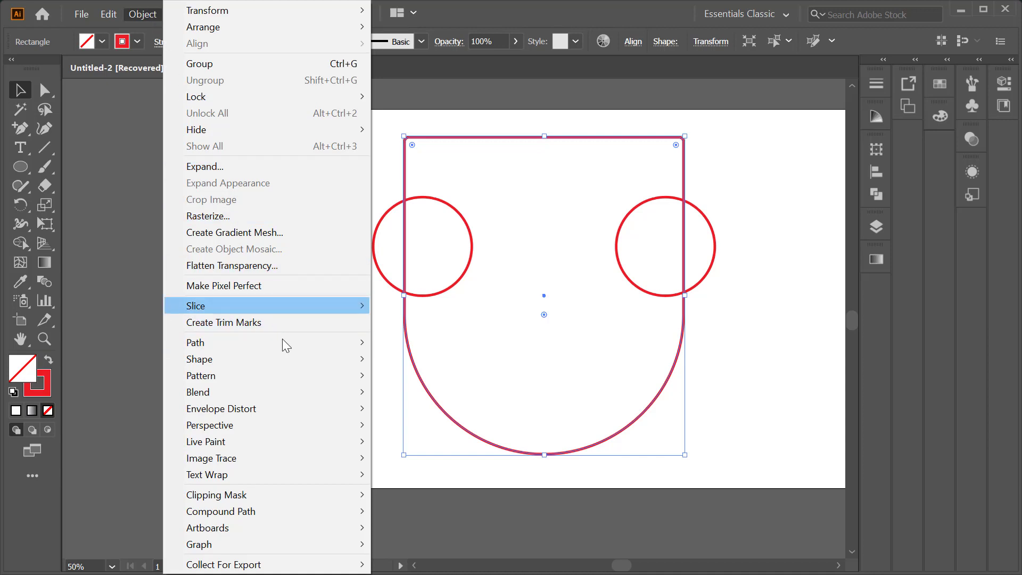
mouse_move(196, 342)
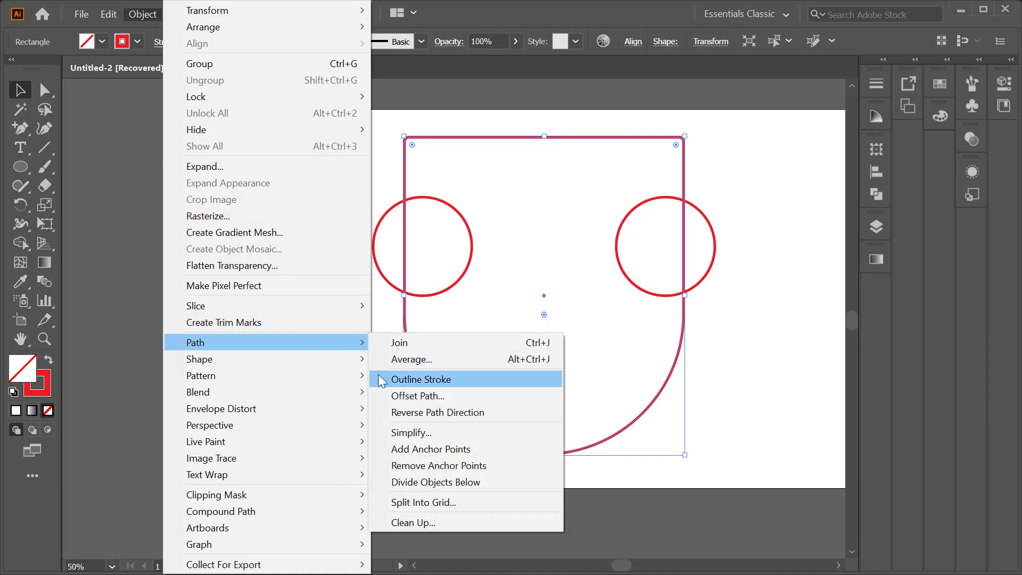
left_click(436, 395)
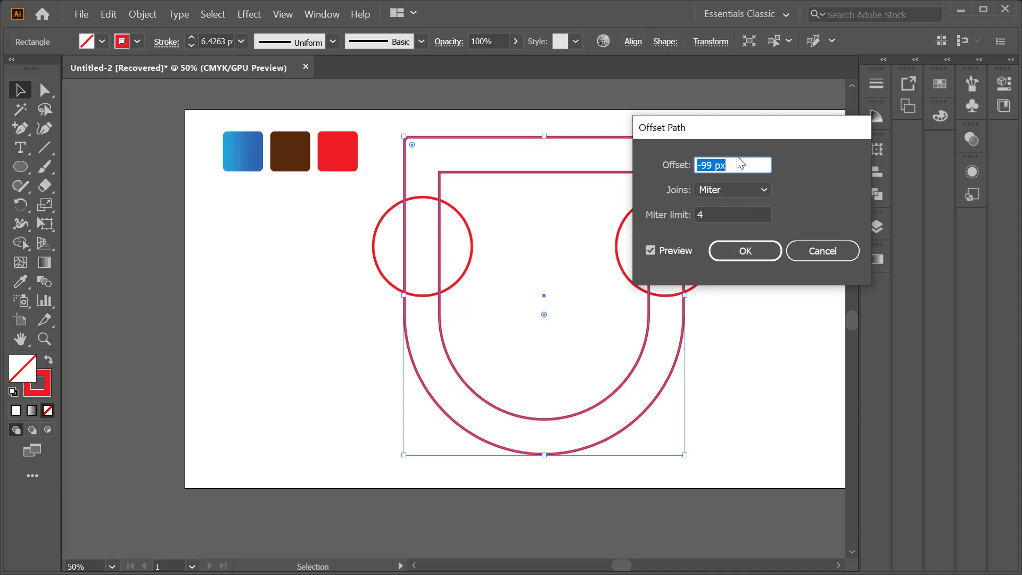
key("Down")
key("Down")
key("Down")
key("Down")
key("Down")
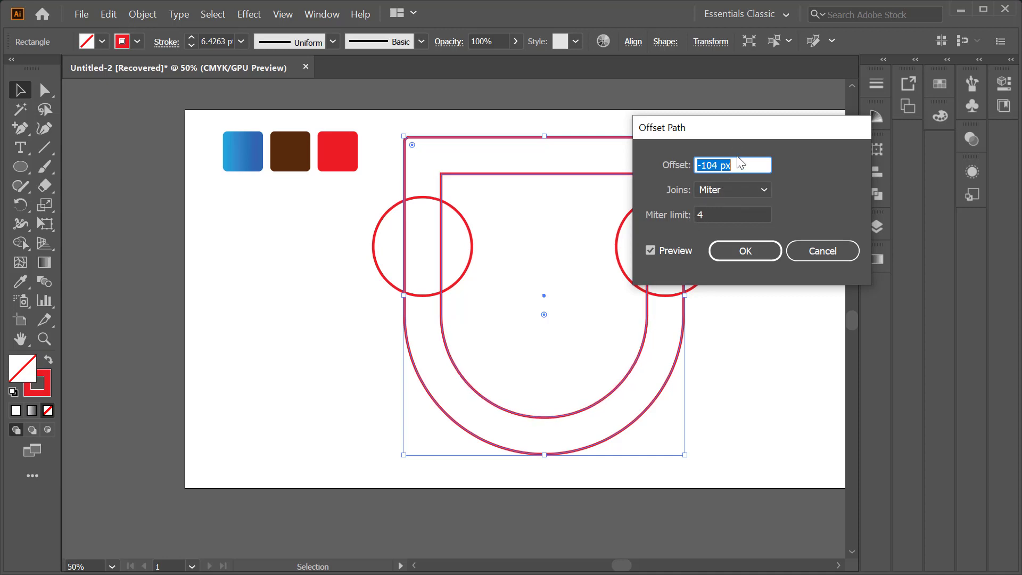
left_click(720, 249)
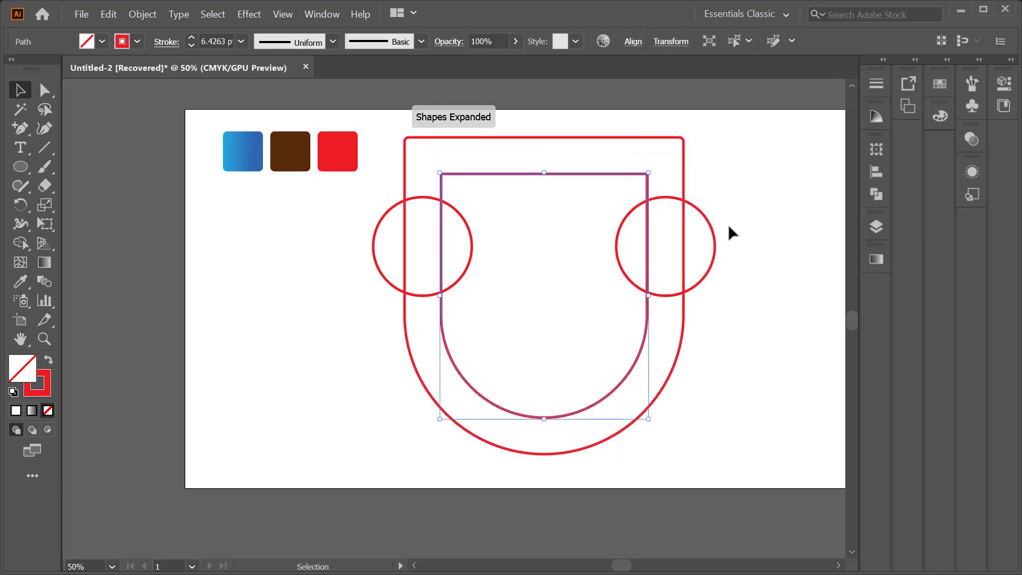
left_click(741, 205)
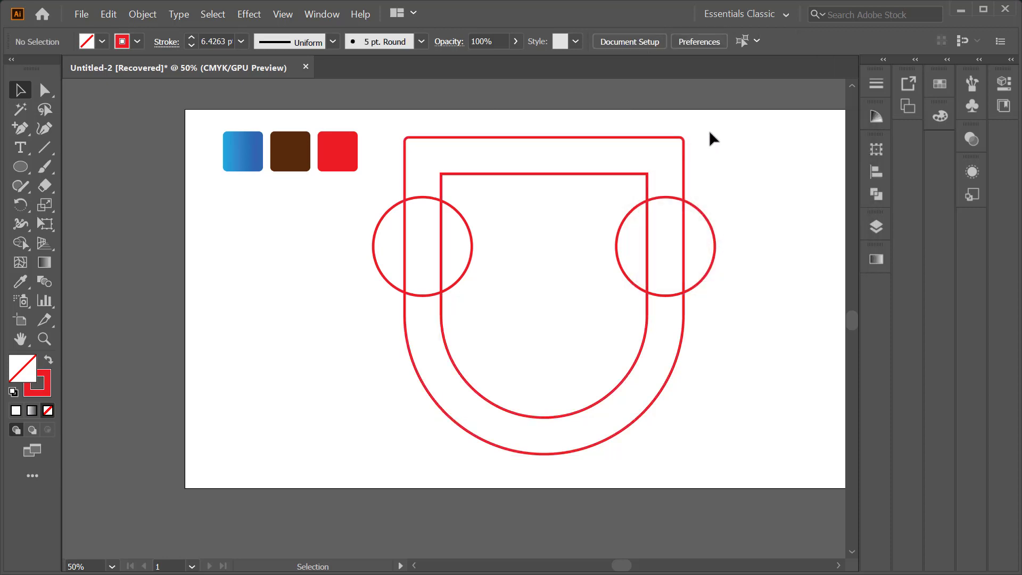
Step: Select all head shapes and Shape Builder-remove the rectangles' top edges and inner ear arcs
left_click_drag(712, 129, 383, 281)
left_click(21, 248)
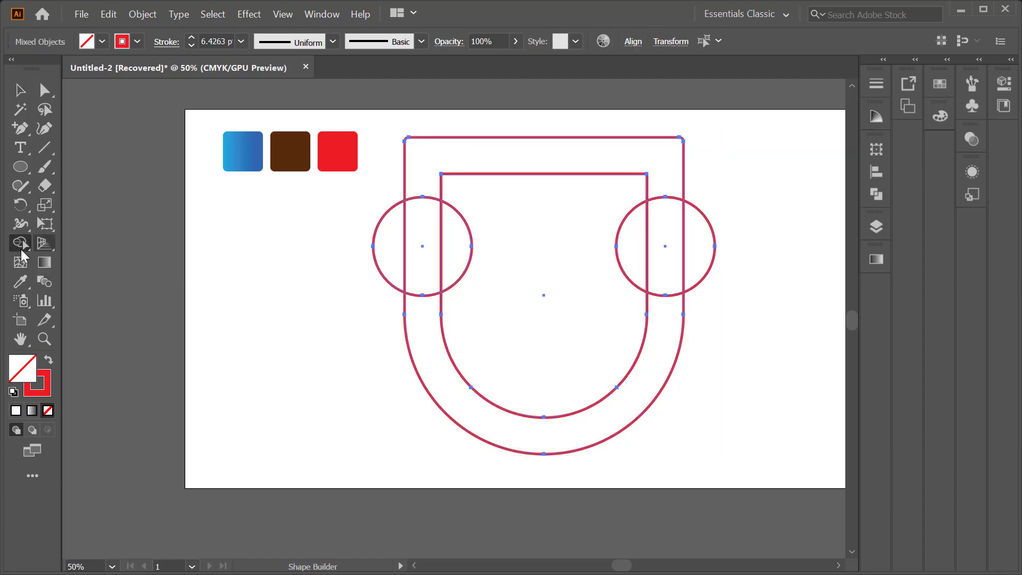
left_click(513, 138, "alt")
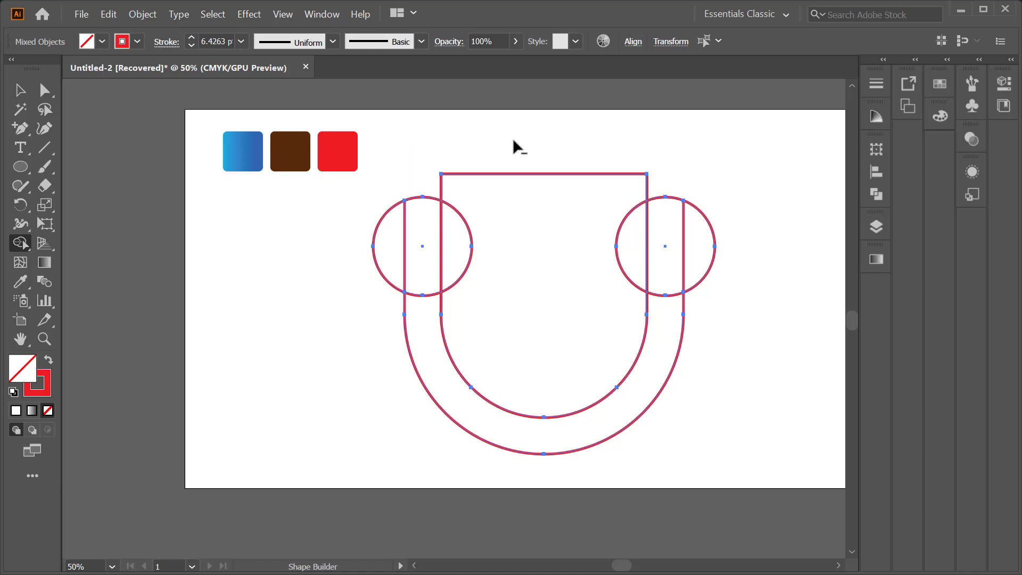
left_click(504, 174, "alt")
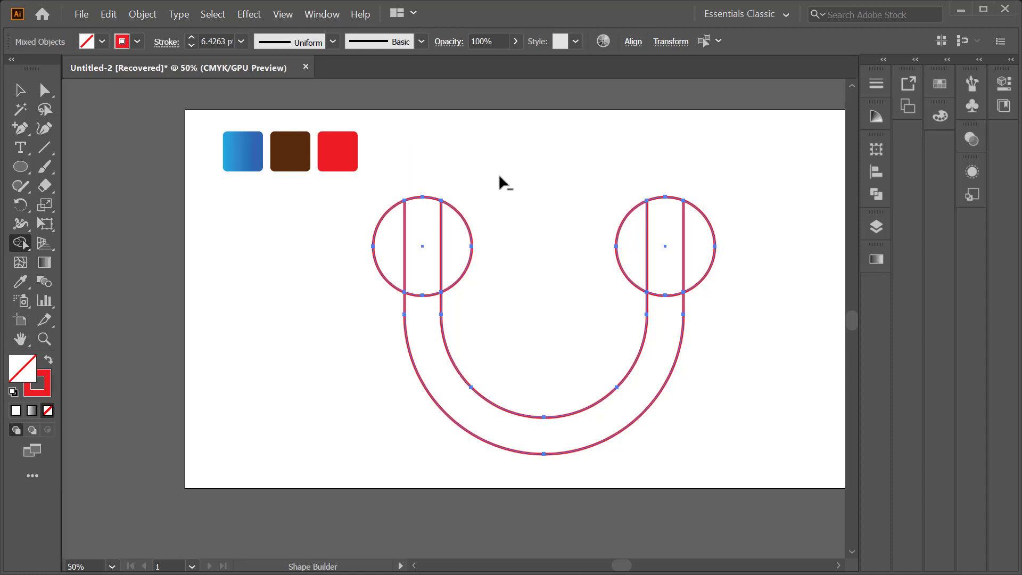
left_click(455, 211, "alt")
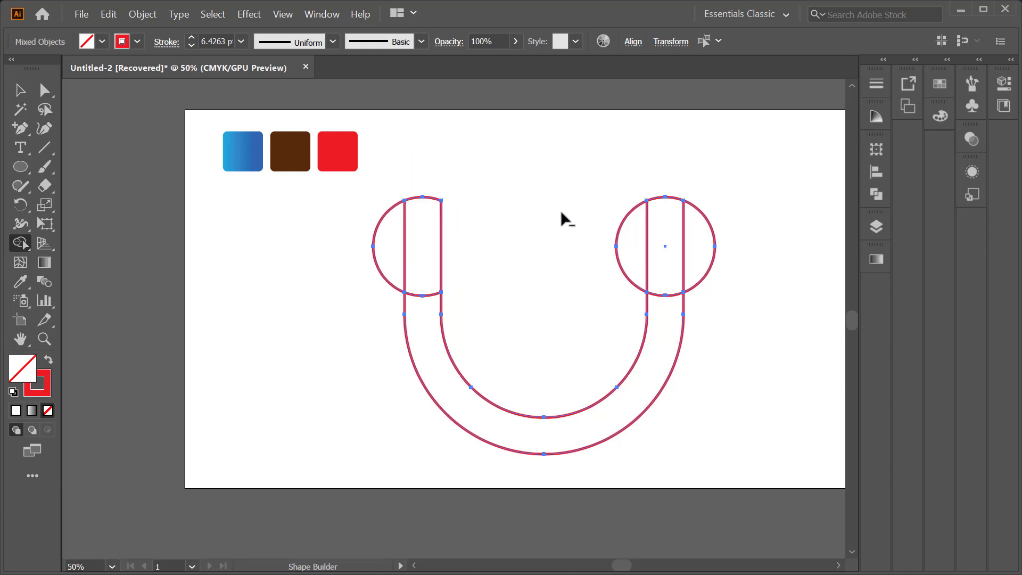
left_click(626, 216, "alt")
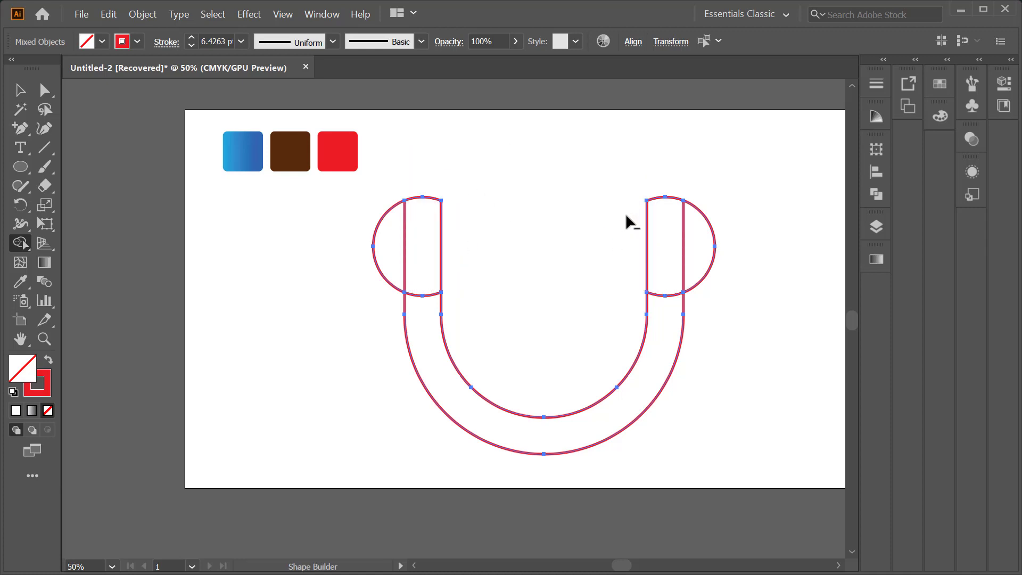
left_click(685, 232, "alt")
Step: Merge both ears and the band pieces into one head shape
left_click_drag(673, 301, 671, 296)
left_click_drag(432, 288, 428, 299)
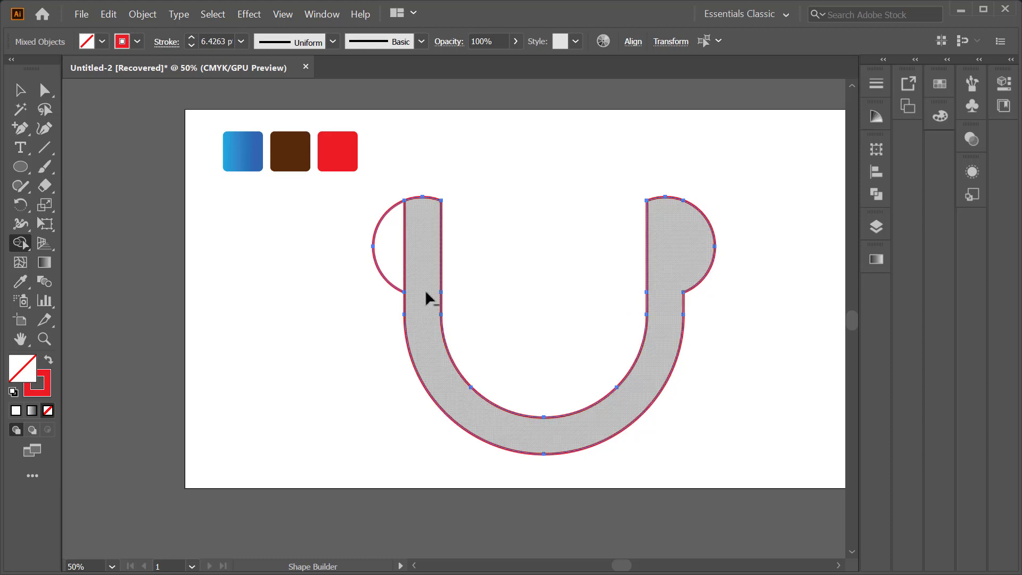
left_click(408, 218)
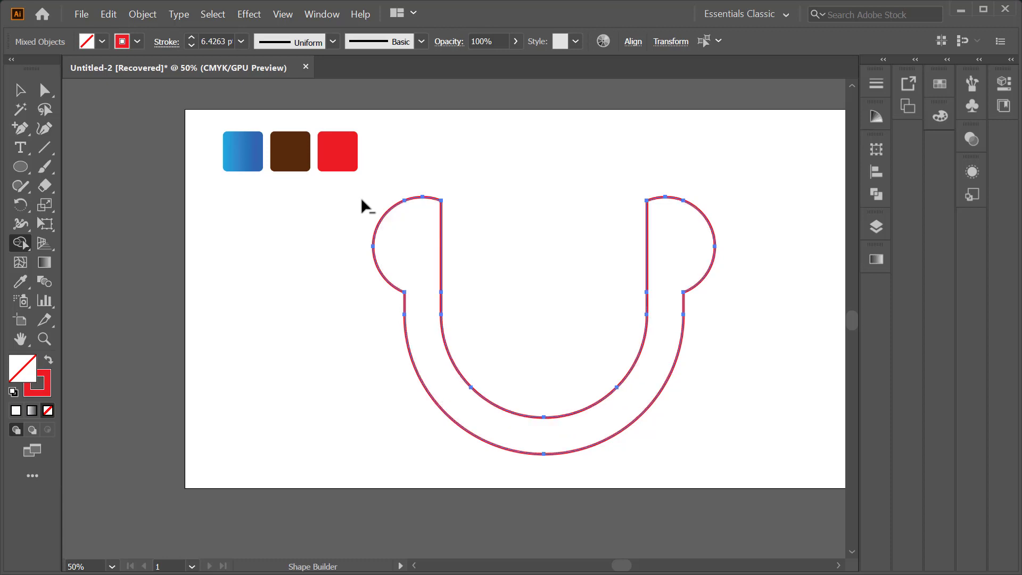
key("v")
left_click(285, 261)
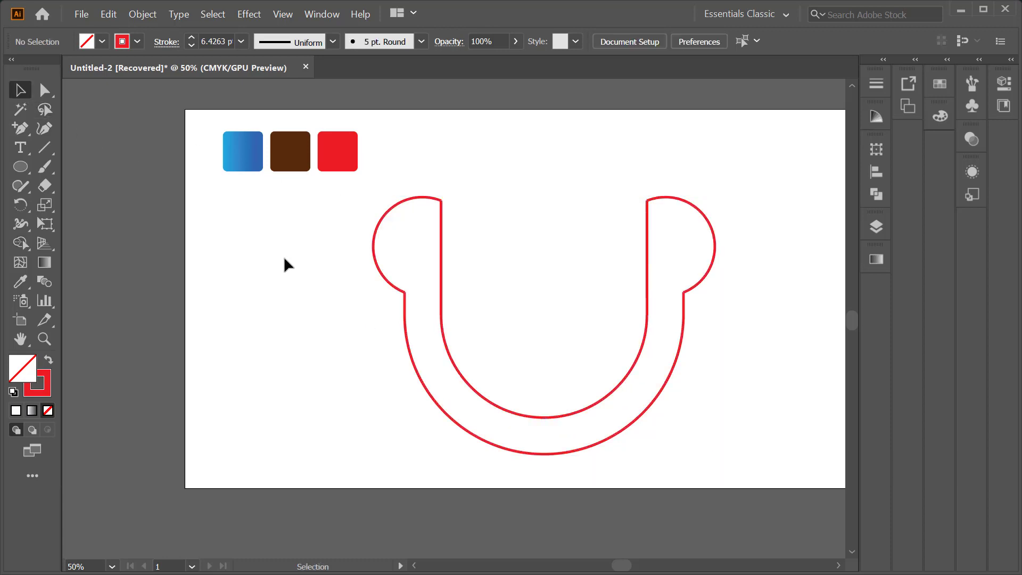
key("ctrl+minus")
key("ctrl+plus")
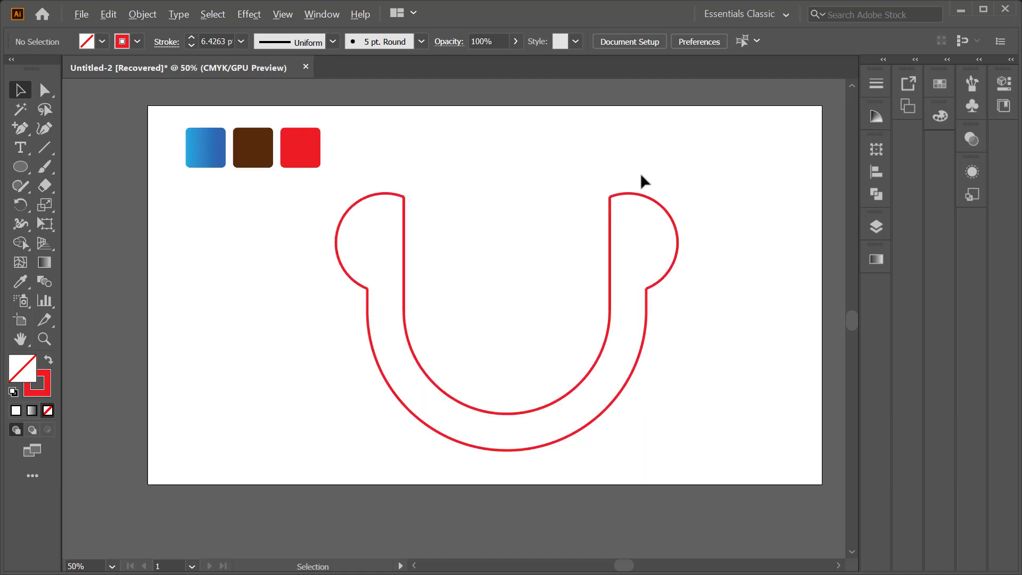
mouse_move(720, 157)
left_mouse_down()
mouse_move(593, 314)
mouse_move(610, 279)
left_mouse_up()
left_click(741, 188)
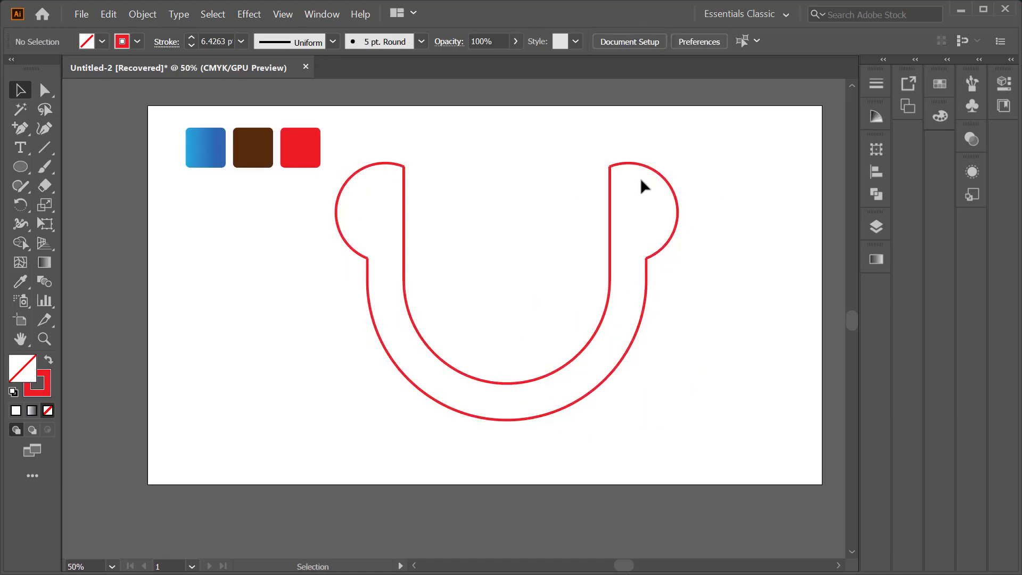
scroll(604, 175, "up", 3)
Step: Average (Both) and join the anchors at the right ear's top corner
left_click(608, 177)
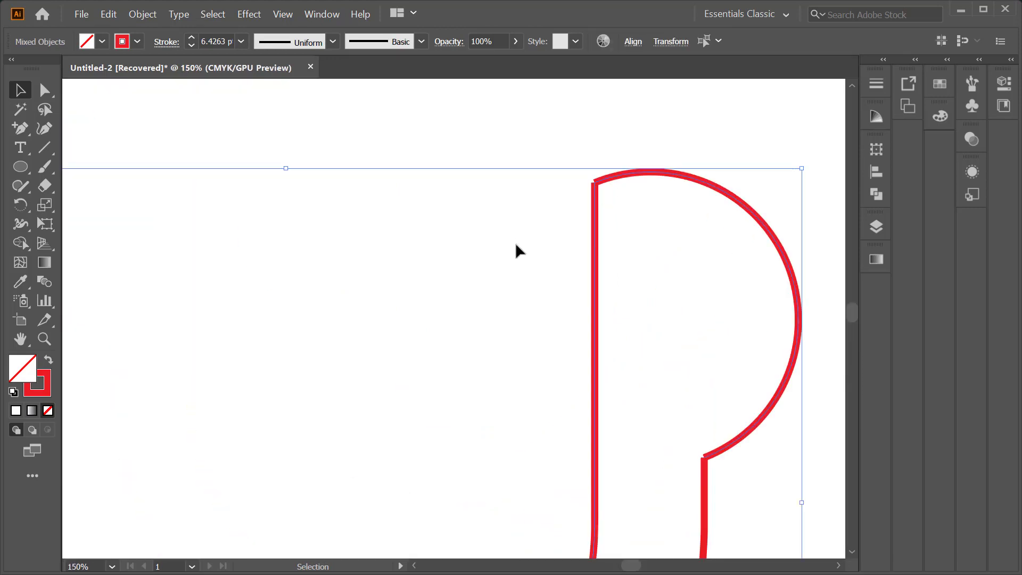
left_click(45, 90)
left_click_drag(605, 162, 570, 213)
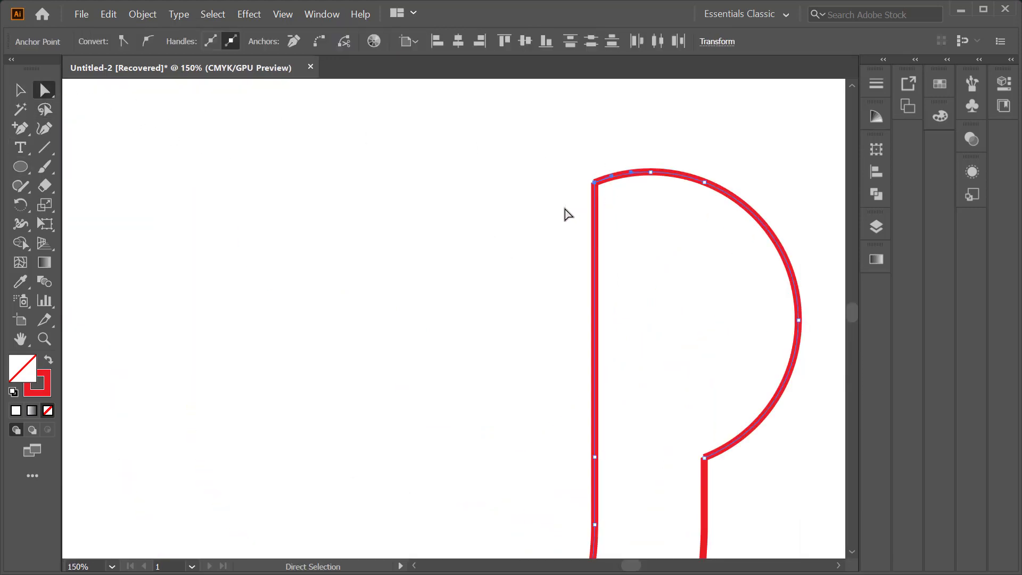
right_click(597, 184)
left_click(641, 303)
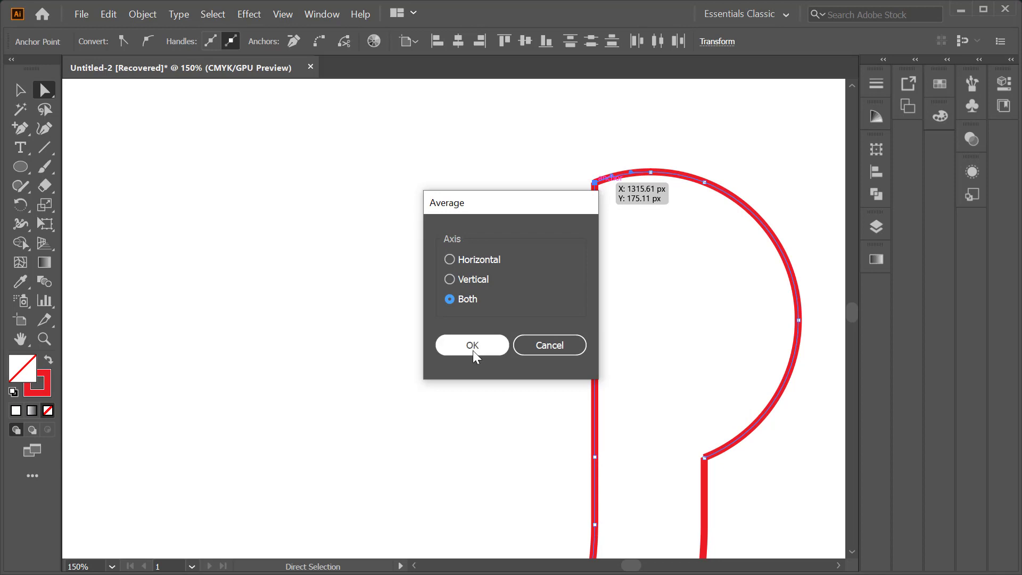
left_click(473, 350)
right_click(594, 183)
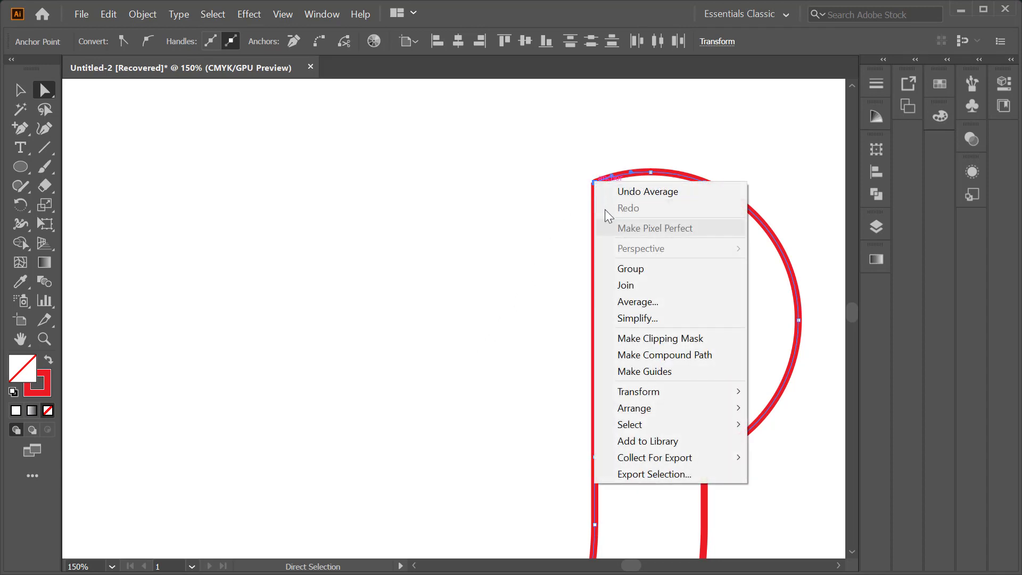
left_click(633, 285)
Step: Average (Both) and join the anchors at the right ear's lower junction
scroll(634, 292, "down", 2)
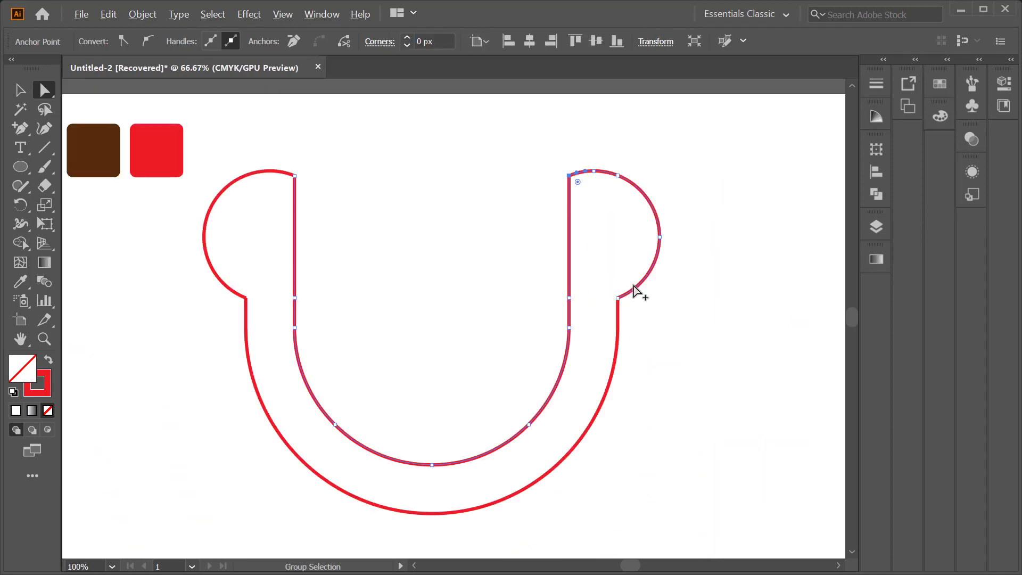
scroll(636, 290, "up", 2)
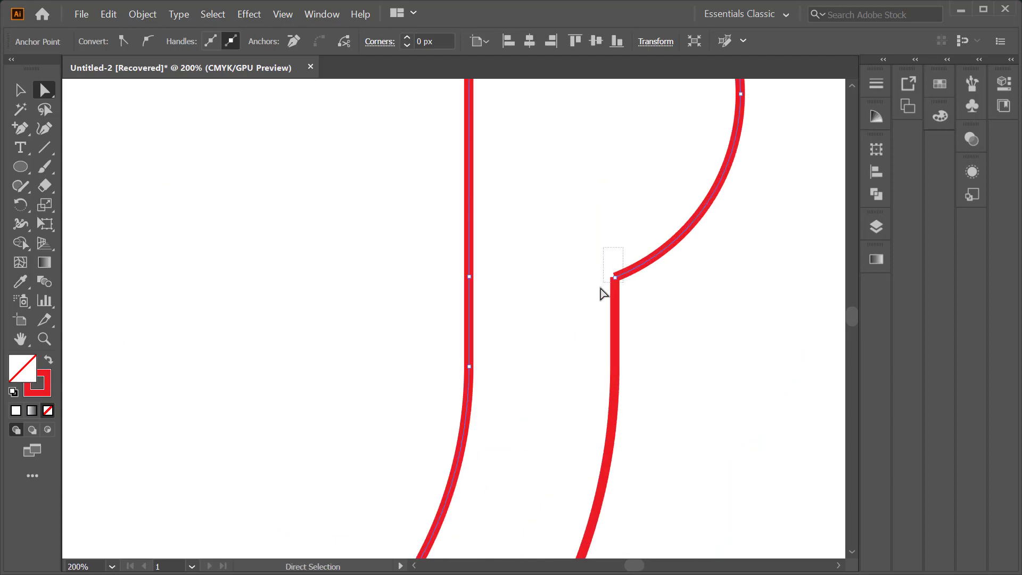
left_click(615, 277)
right_click(616, 278)
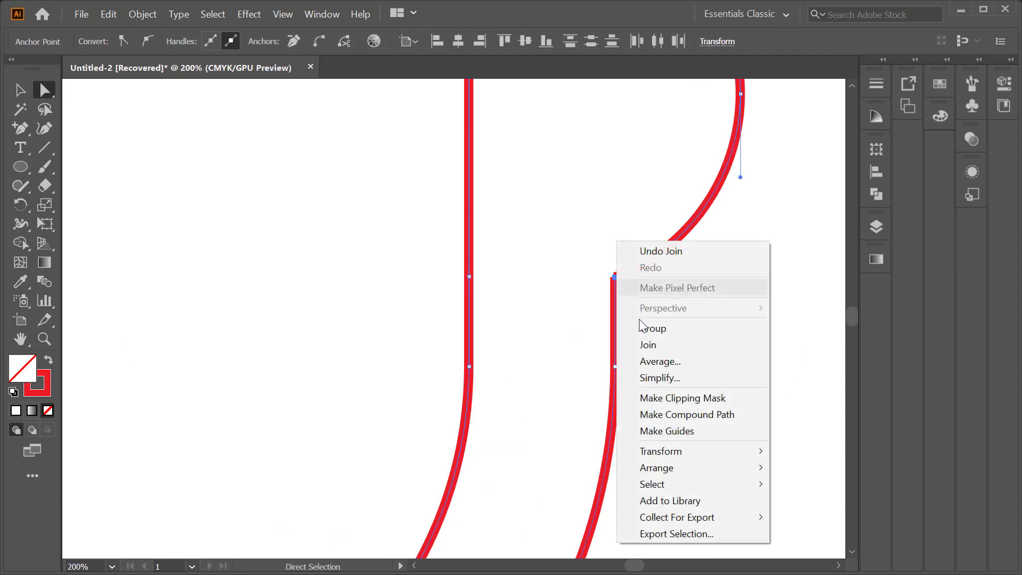
left_click(663, 360)
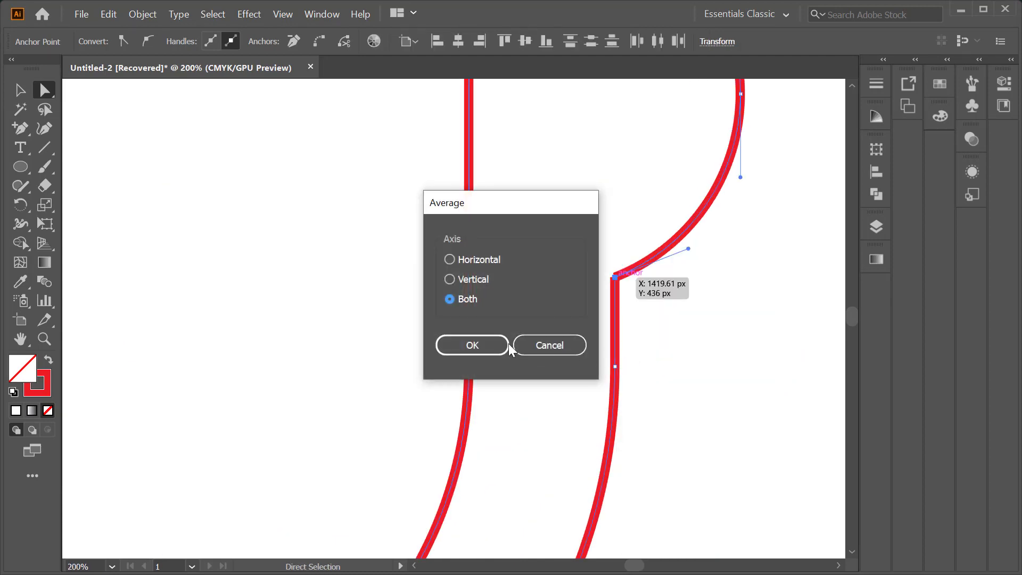
left_click(493, 341)
right_click(616, 278)
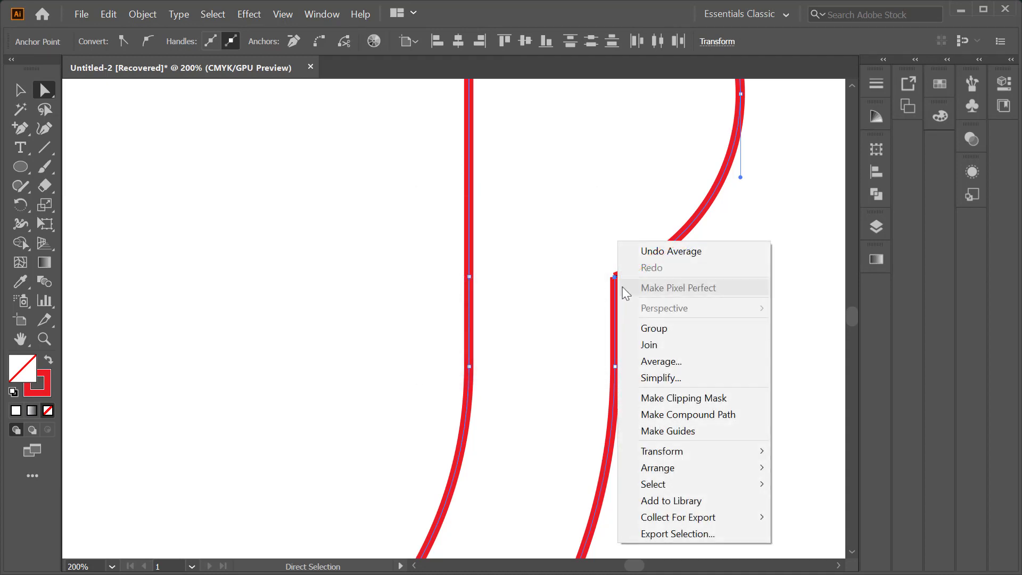
left_click(651, 343)
key("ctrl+0")
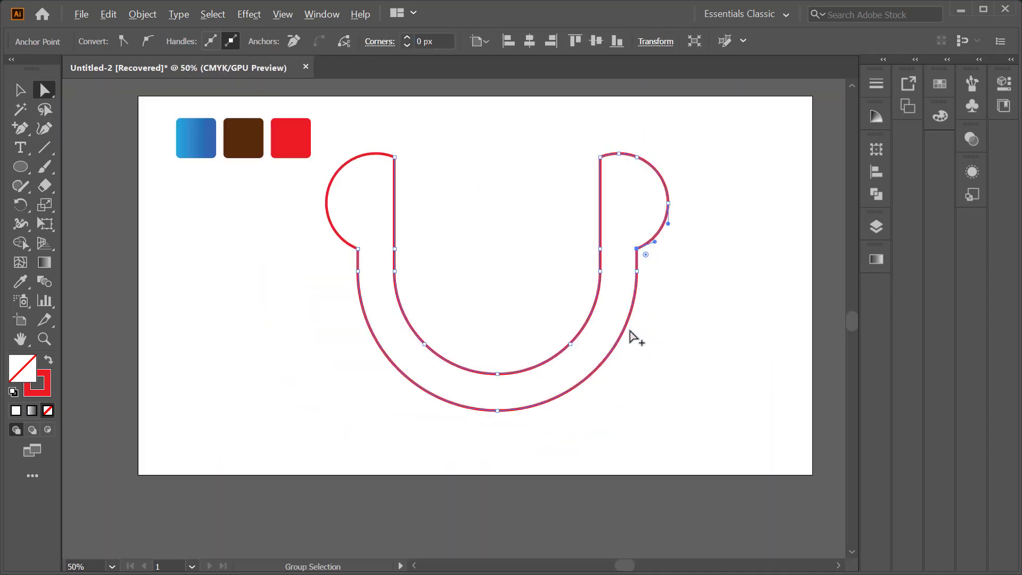
Step: Average (Both) and join the anchors at the left ear's junction
scroll(448, 267, "up", 4)
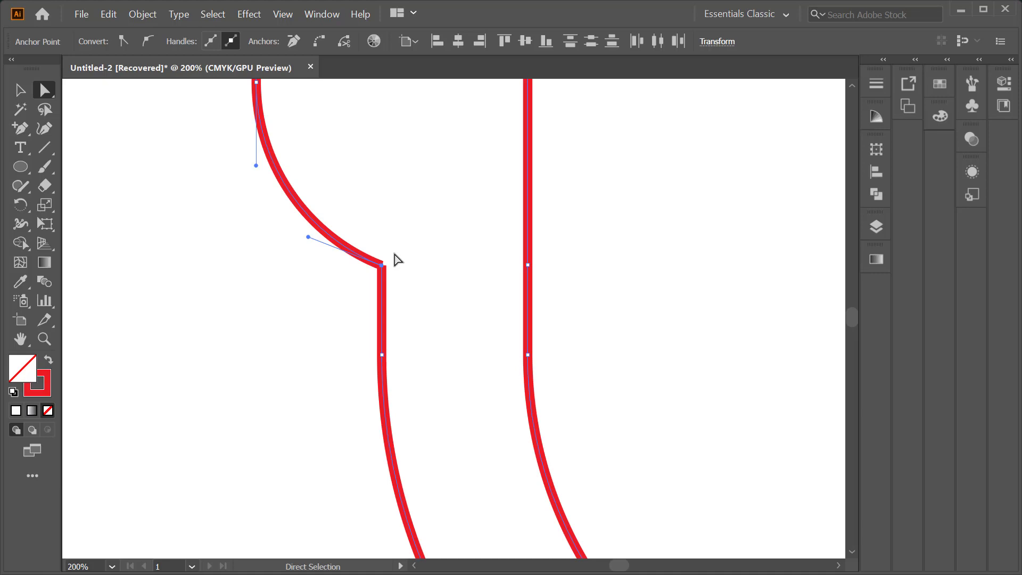
right_click(382, 265)
left_click(430, 363)
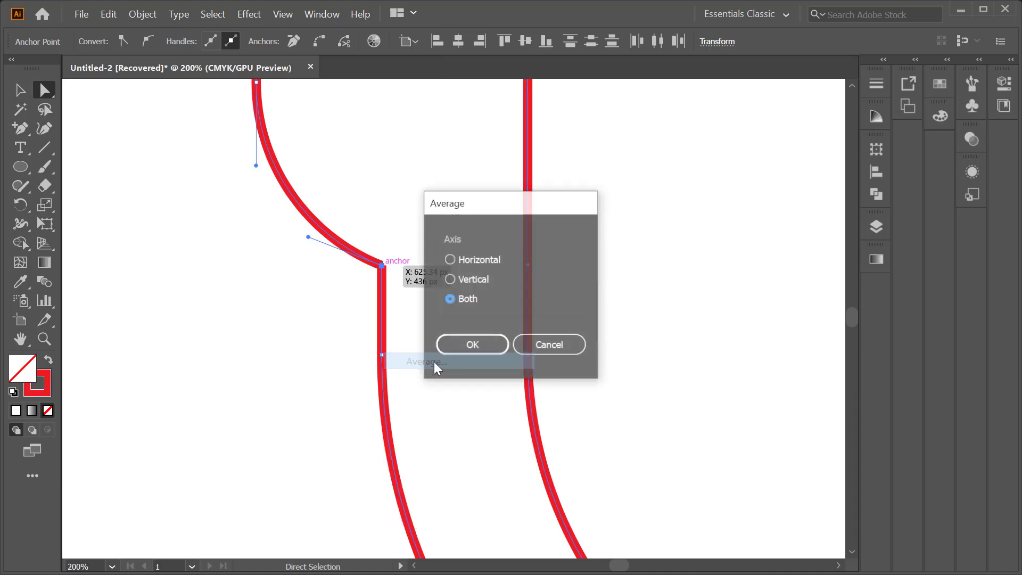
left_click(477, 349)
right_click(382, 266)
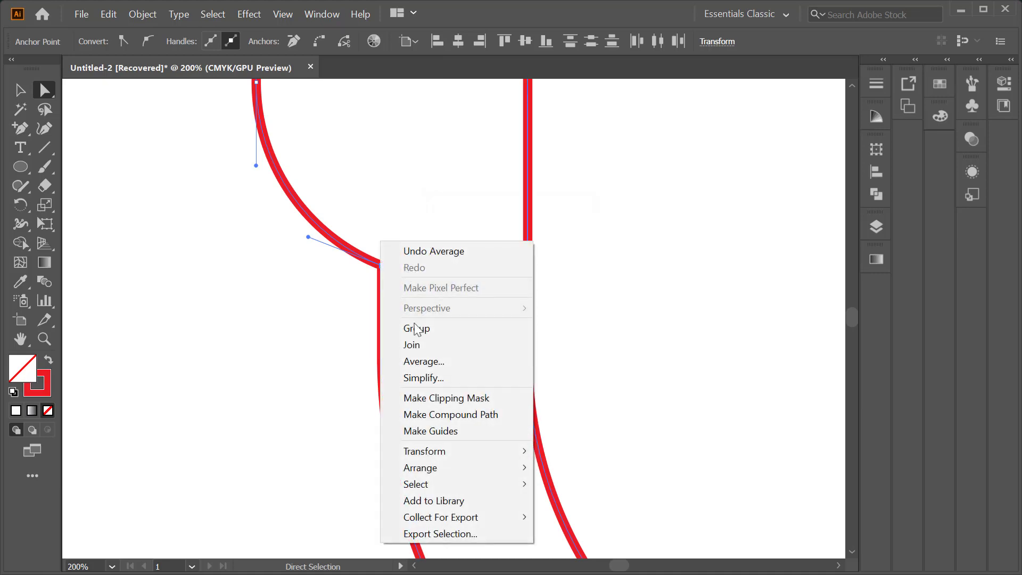
left_click(426, 343)
key("ctrl+0")
Step: Average (Both) and join the left ear's top-corner anchors, then deselect
scroll(450, 171, "up", 4)
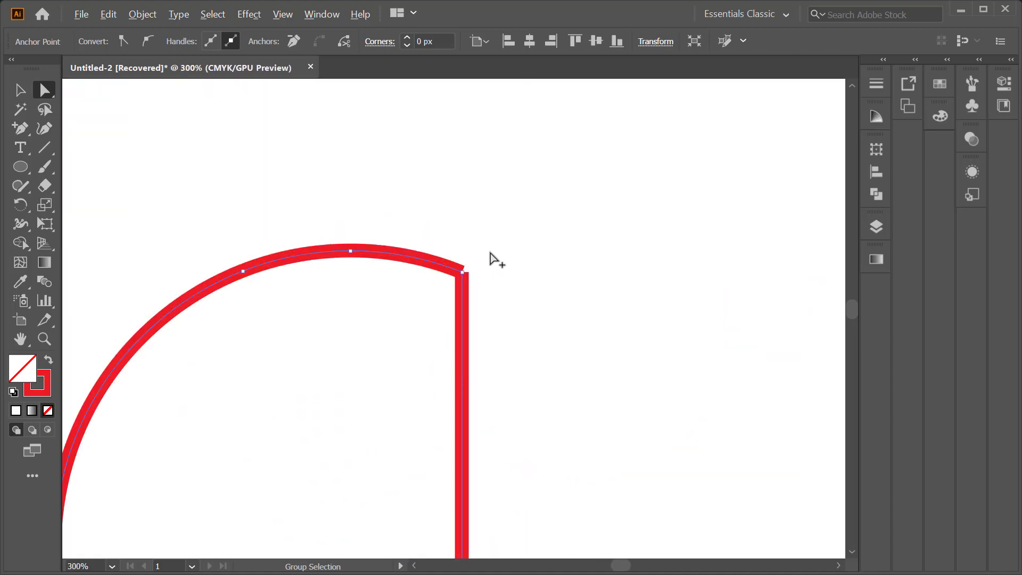
left_click(462, 272)
right_click(463, 273)
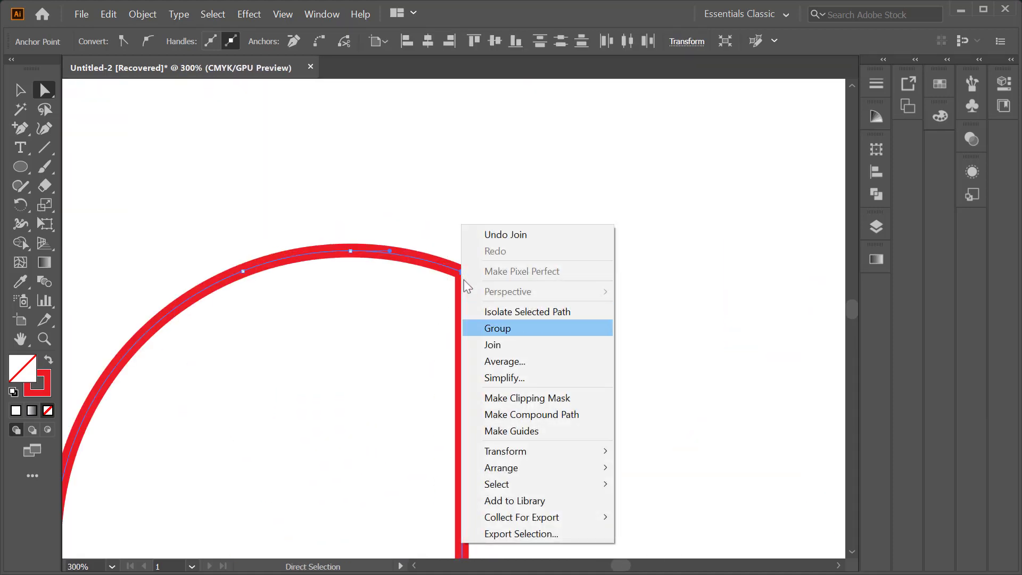
left_click(501, 362)
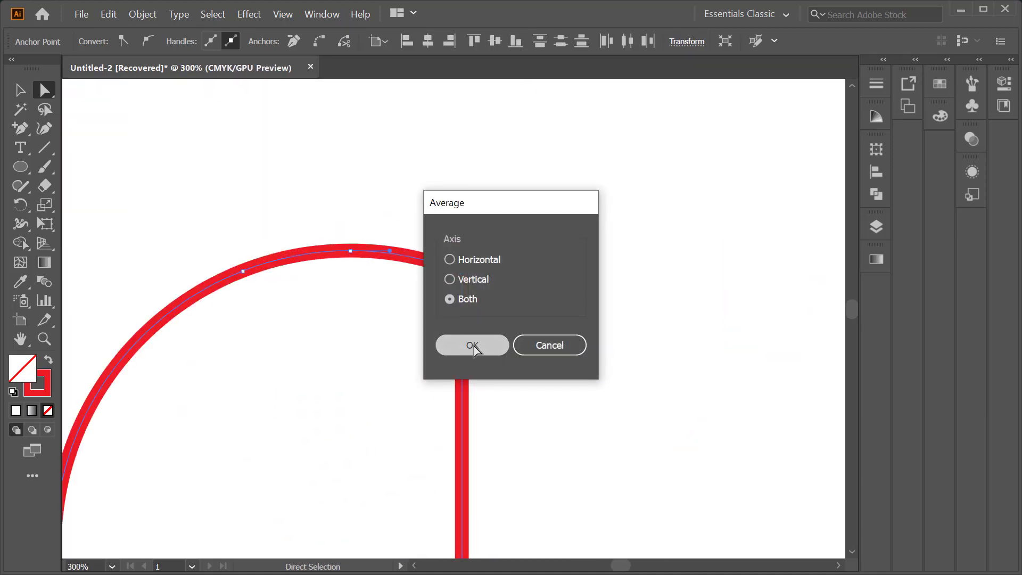
left_click(474, 346)
right_click(463, 273)
left_click(494, 345)
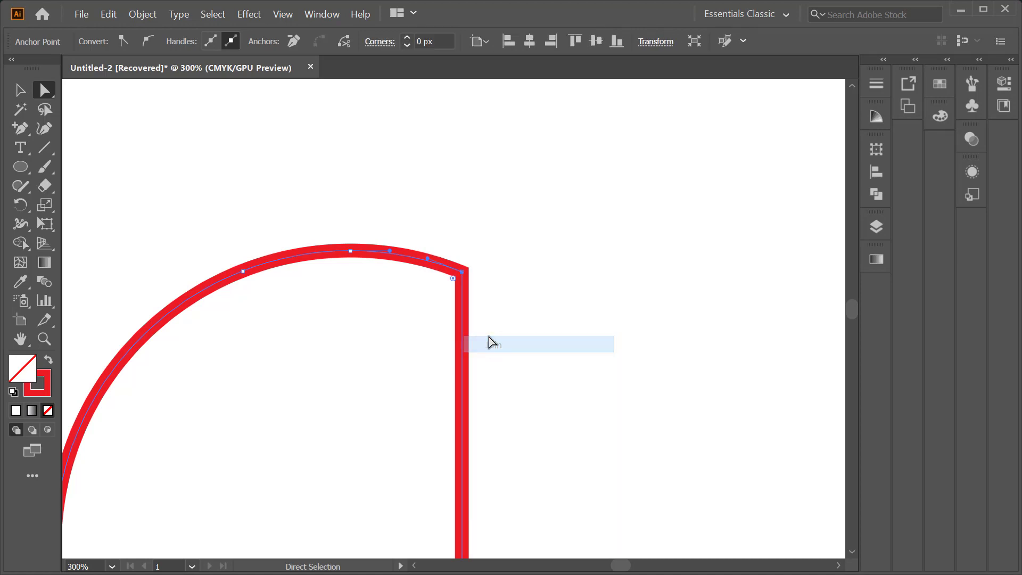
left_click(25, 91)
left_click(443, 176)
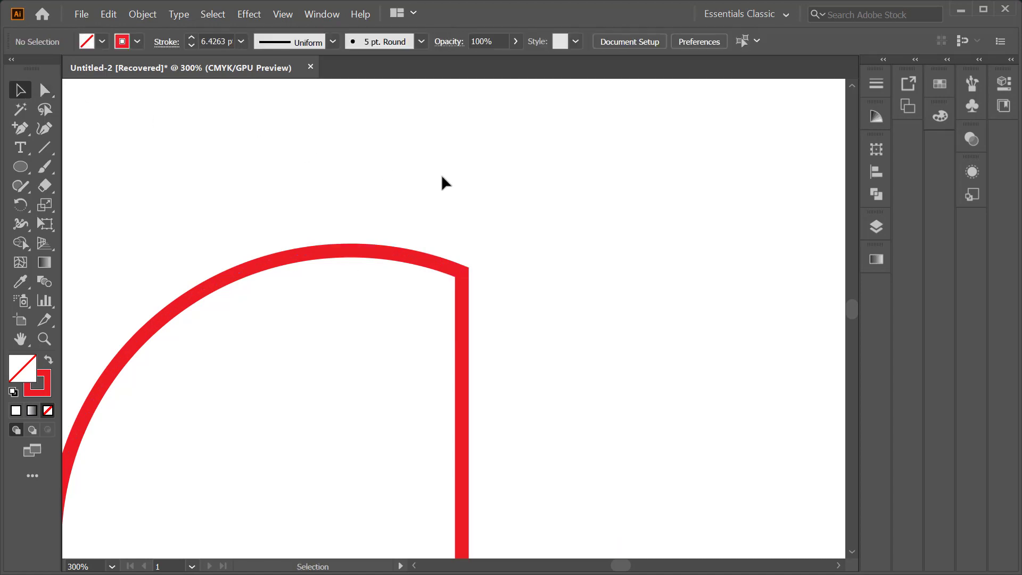
scroll(442, 176, "down", 4)
scroll(596, 232, "down", 1)
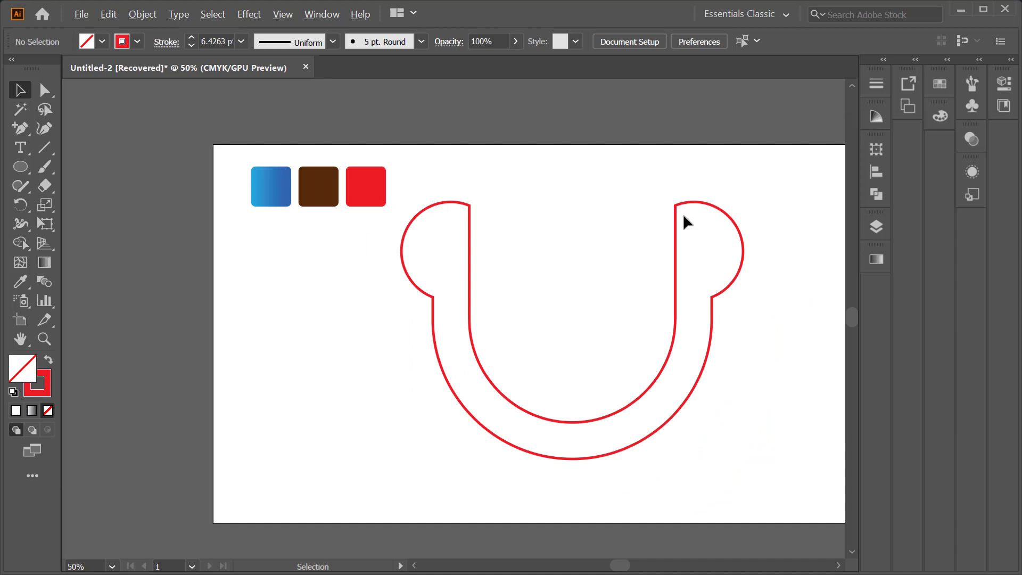
scroll(683, 213, "up", 1)
Step: Round both ear-joint corners with live corners and select the inner ear-top corners
key("a")
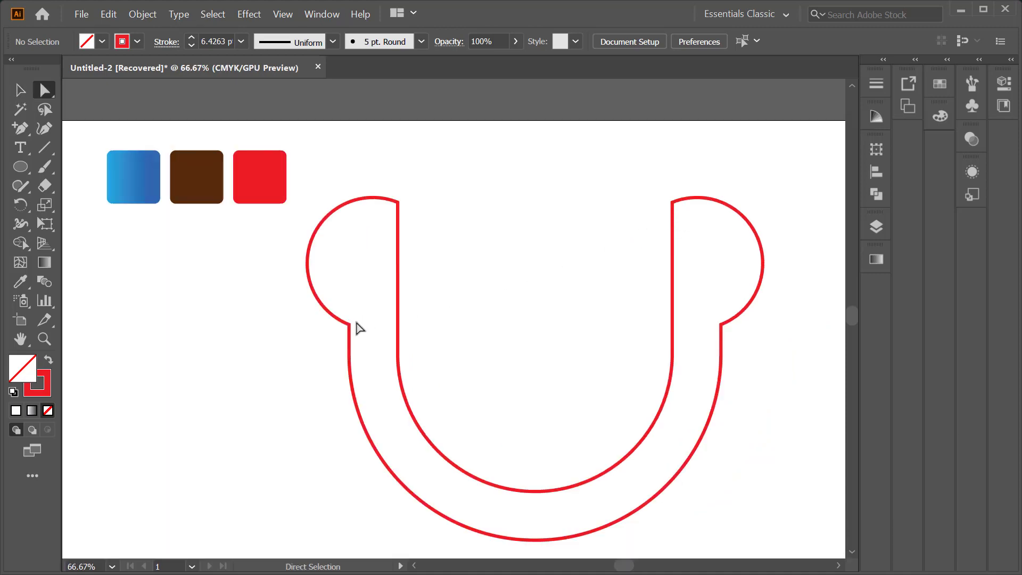
left_click(348, 323)
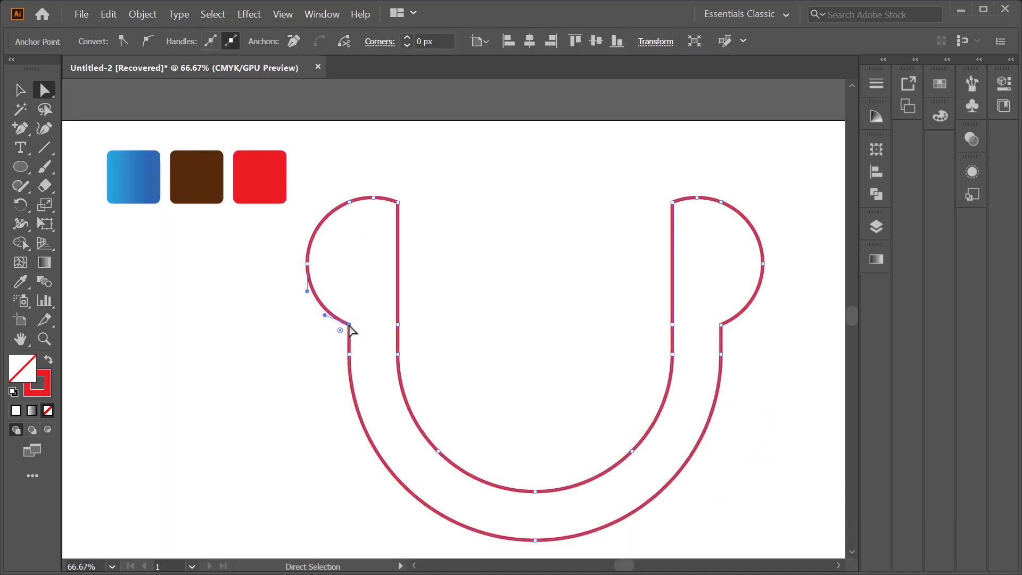
left_click(721, 325, "shift")
left_click_drag(728, 334, 761, 350)
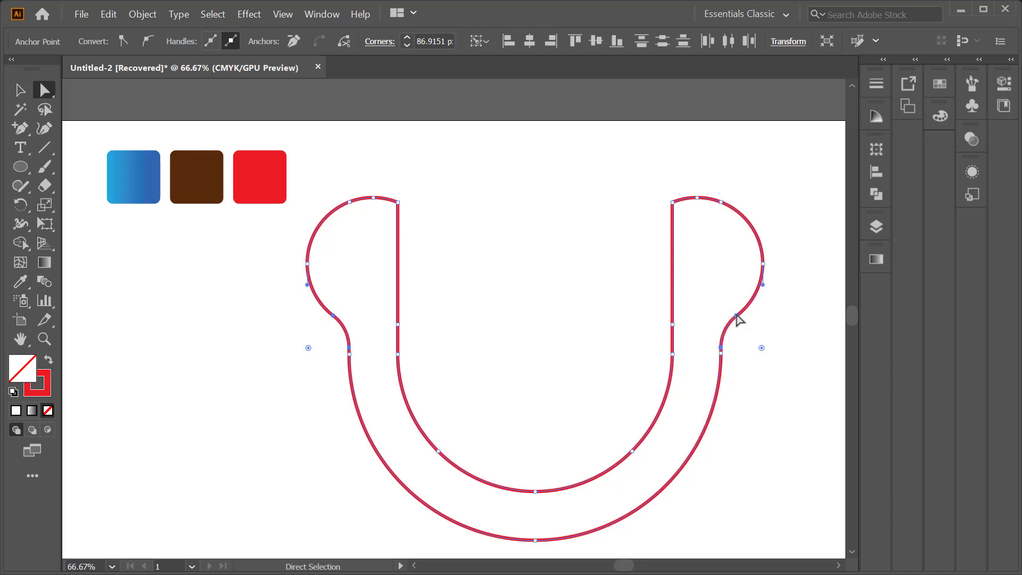
left_click_drag(658, 191, 681, 220)
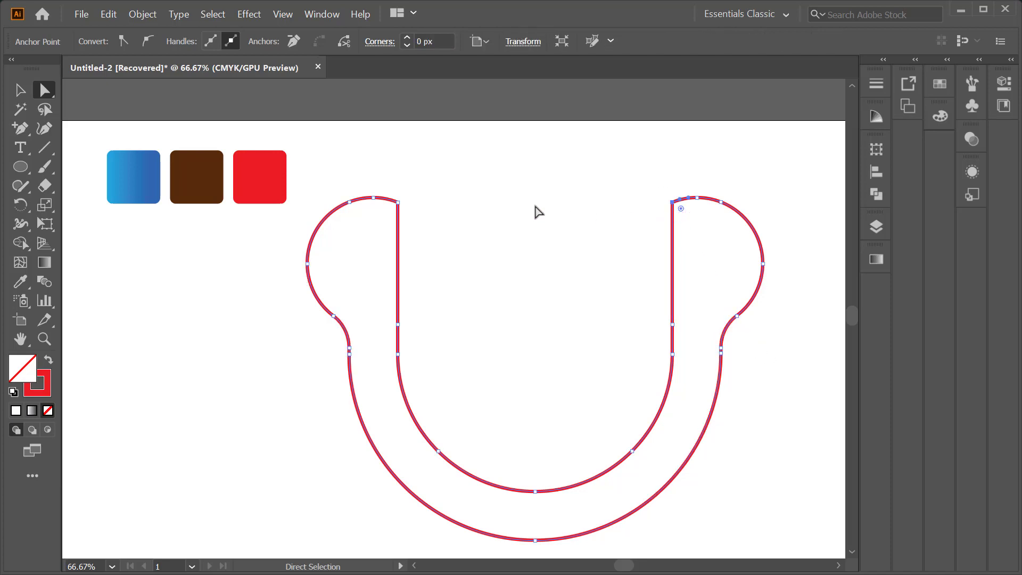
left_click_drag(417, 198, 371, 229)
Step: Eyedrop the blue gradient swatch onto the U shape
left_click(20, 90)
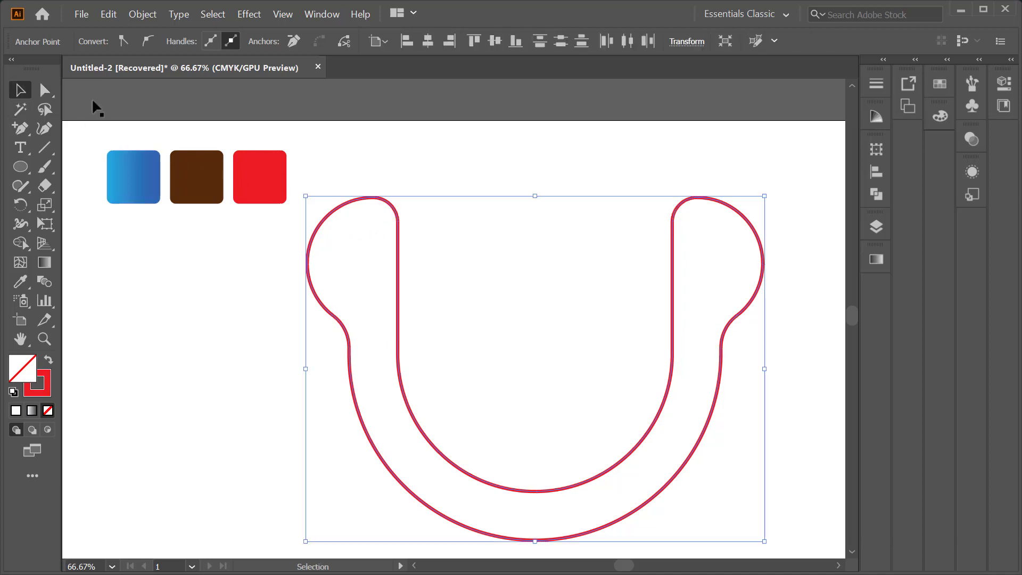
left_click(502, 148)
scroll(483, 200, "down", 1)
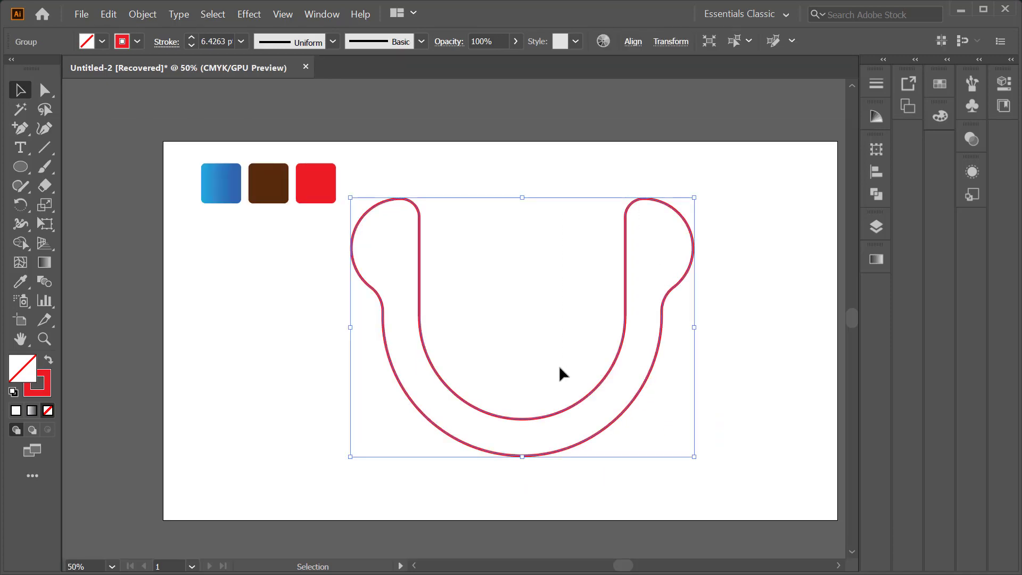
key("i")
left_click(222, 172)
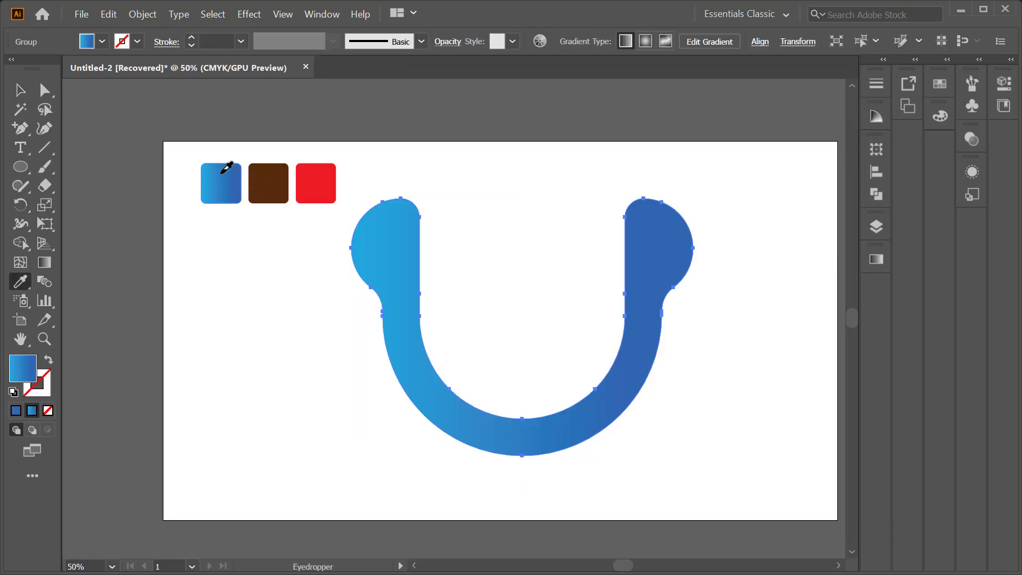
Step: Set the U shape's gradient angle to 90° for a vertical blend
left_click(20, 91)
left_click(44, 263)
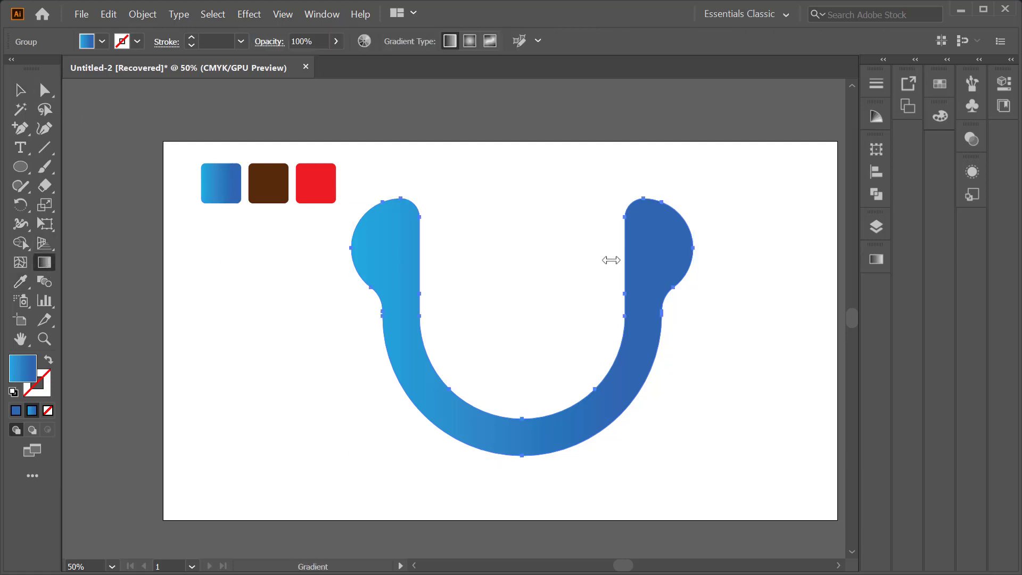
left_click(877, 259)
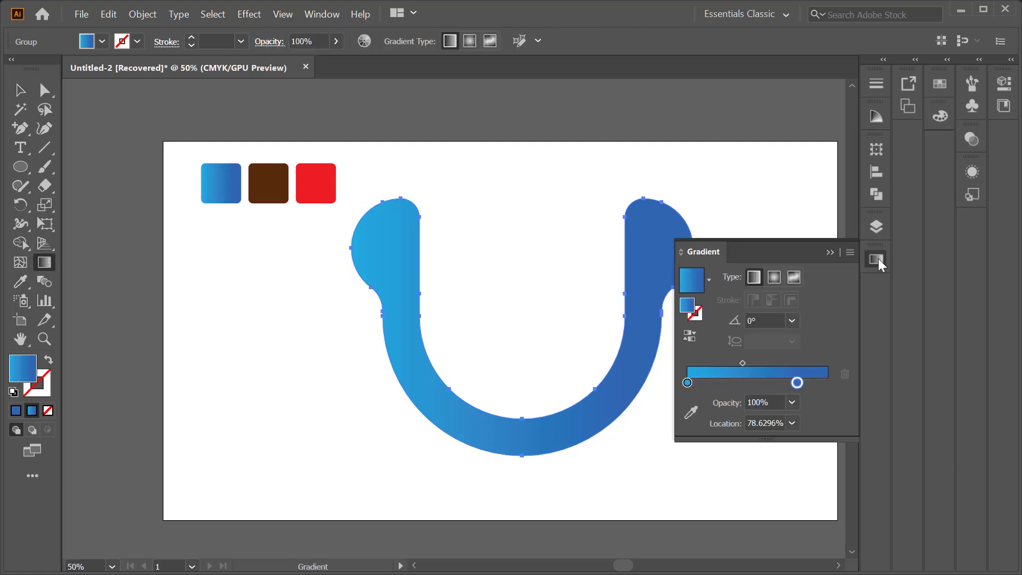
left_click(792, 320)
left_click(815, 87)
left_click(829, 251)
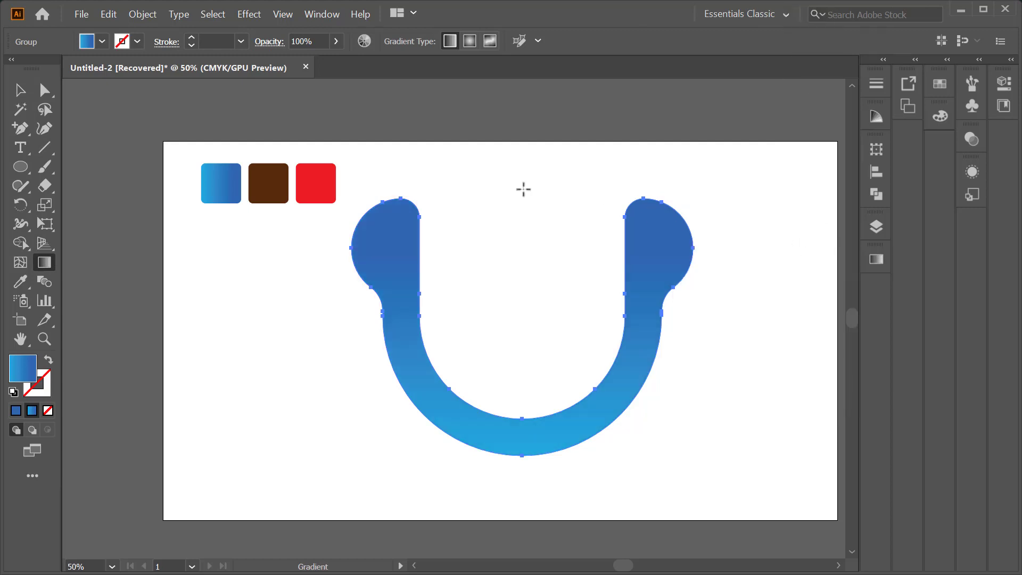
left_click(20, 91)
left_click(284, 326)
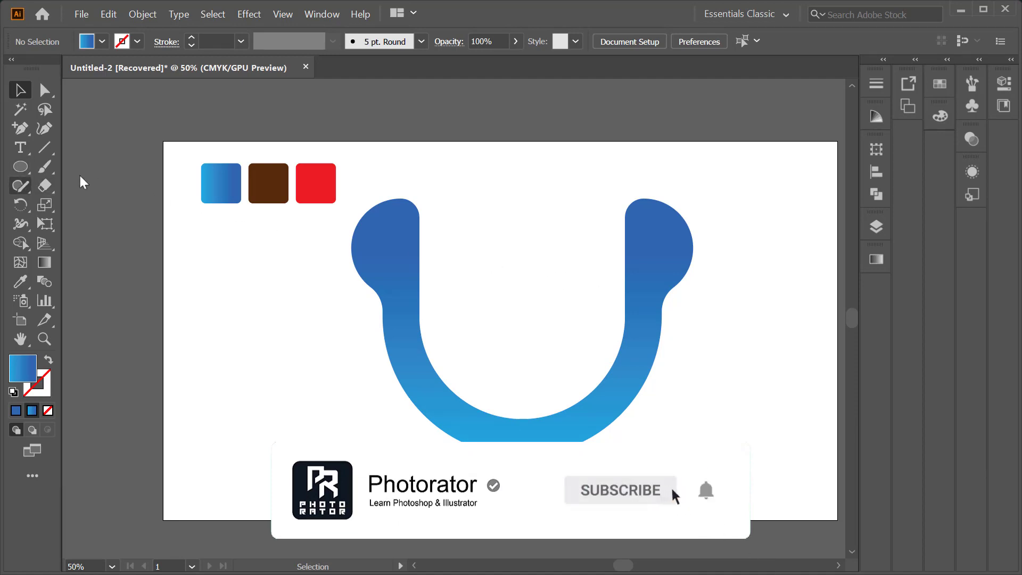
Step: Draw a circle to the left of the U shape
left_click(19, 167)
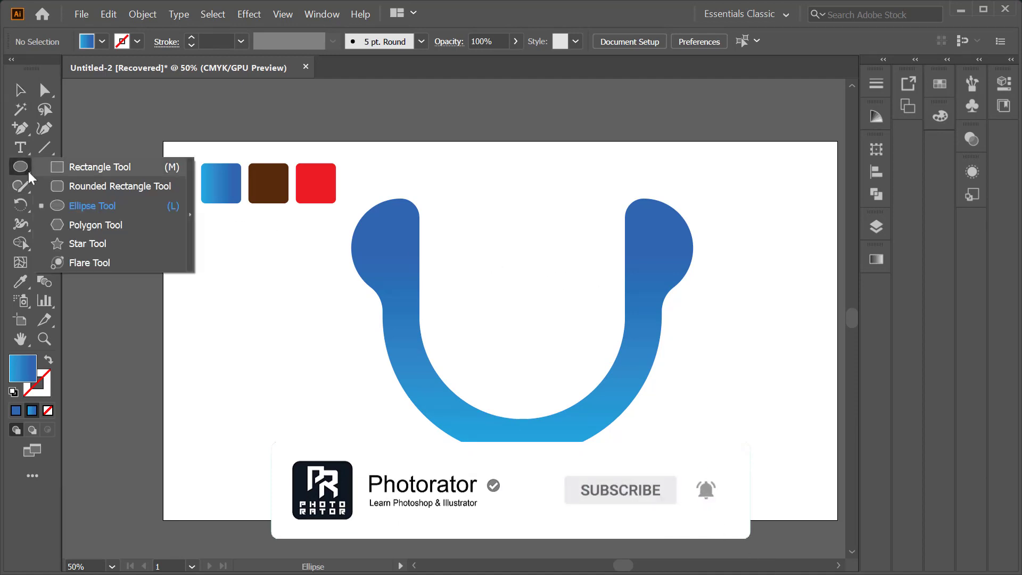
left_click(69, 205)
left_click_drag(227, 260, 286, 319)
left_click(19, 90)
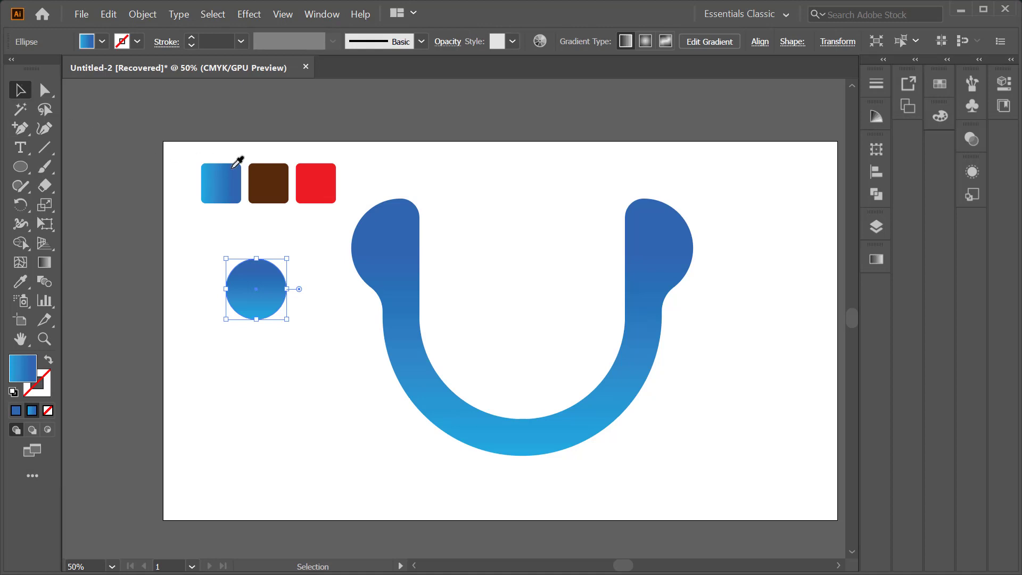
Step: Eyedrop the brown swatch colour onto the new circle
key("i")
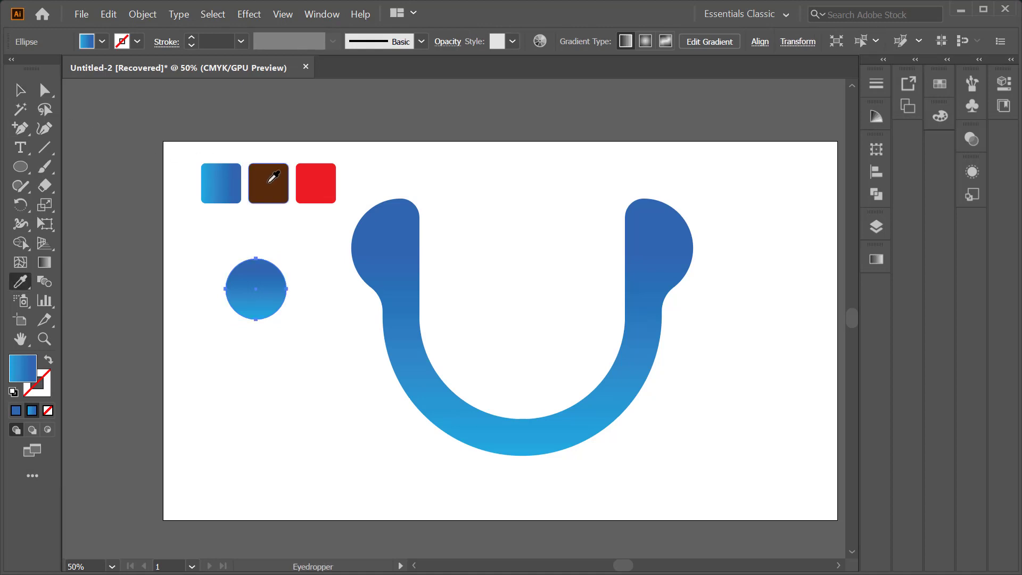
left_click(268, 182)
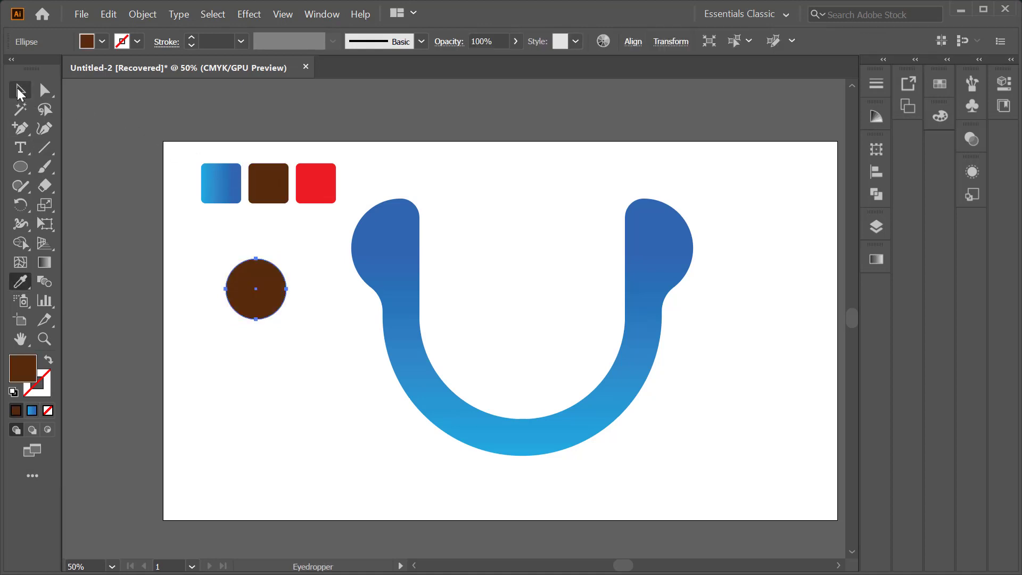
left_click(20, 91)
left_click(201, 296)
Step: Draw a thin vertical rectangle overlapping the bottom centre of the brown circle
scroll(201, 297, "up", 1)
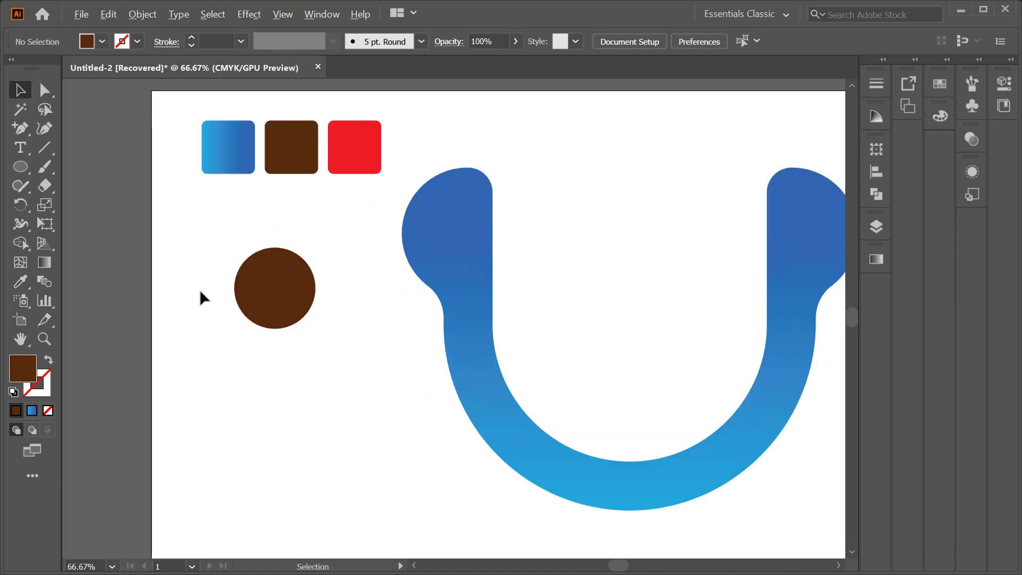
scroll(201, 297, "up", 1)
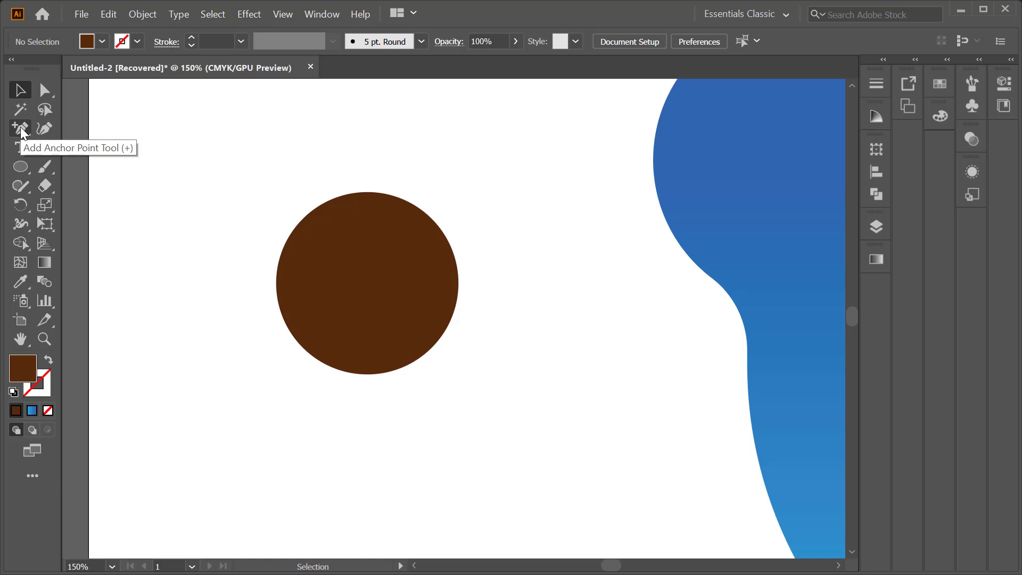
left_click_drag(22, 166, 59, 167)
left_click_drag(357, 326, 366, 396)
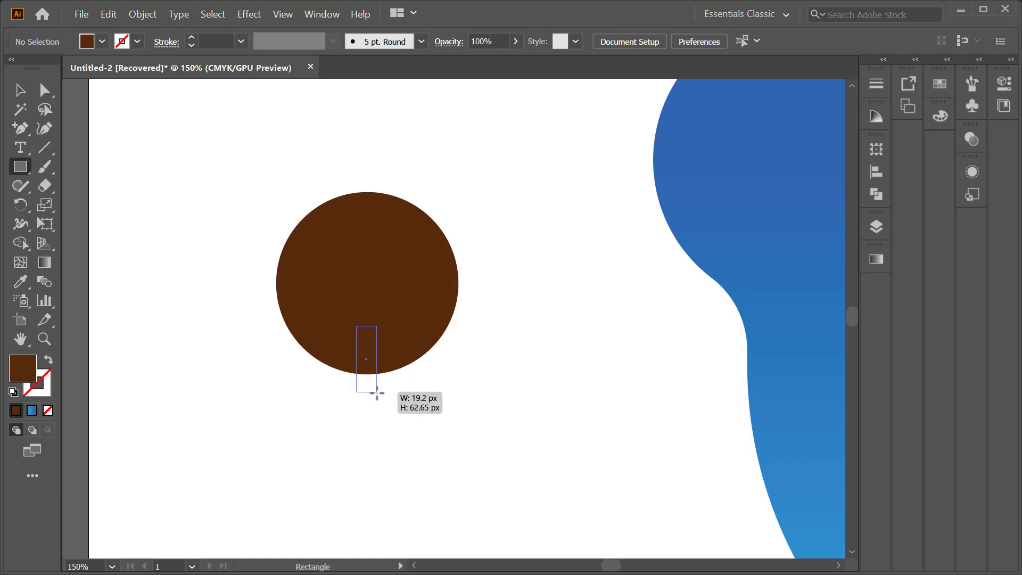
key("v")
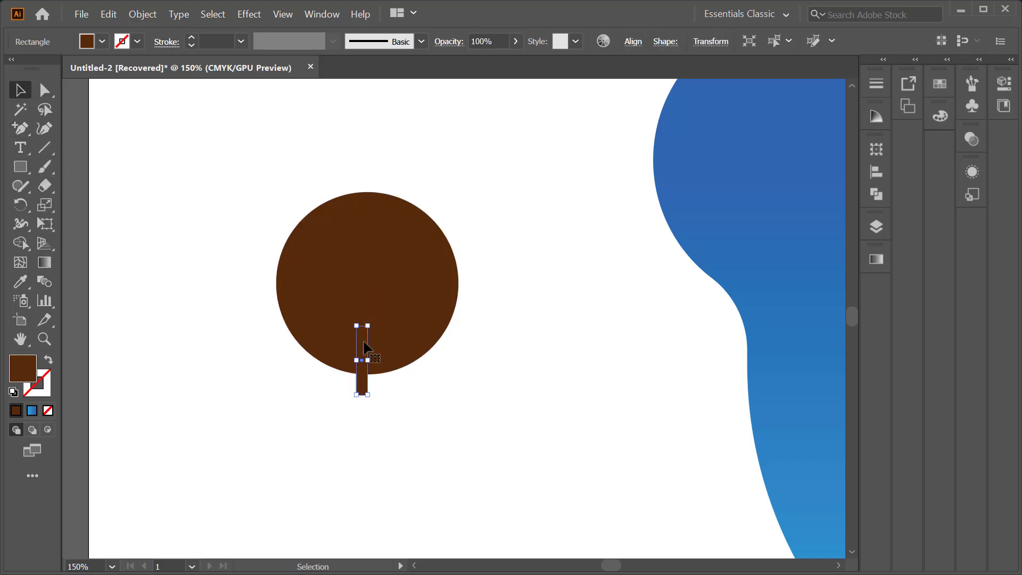
left_click_drag(366, 349, 371, 334)
Step: Split the circle with Shape Builder and delete the rectangle piece, leaving a slot
left_click(347, 371, "shift")
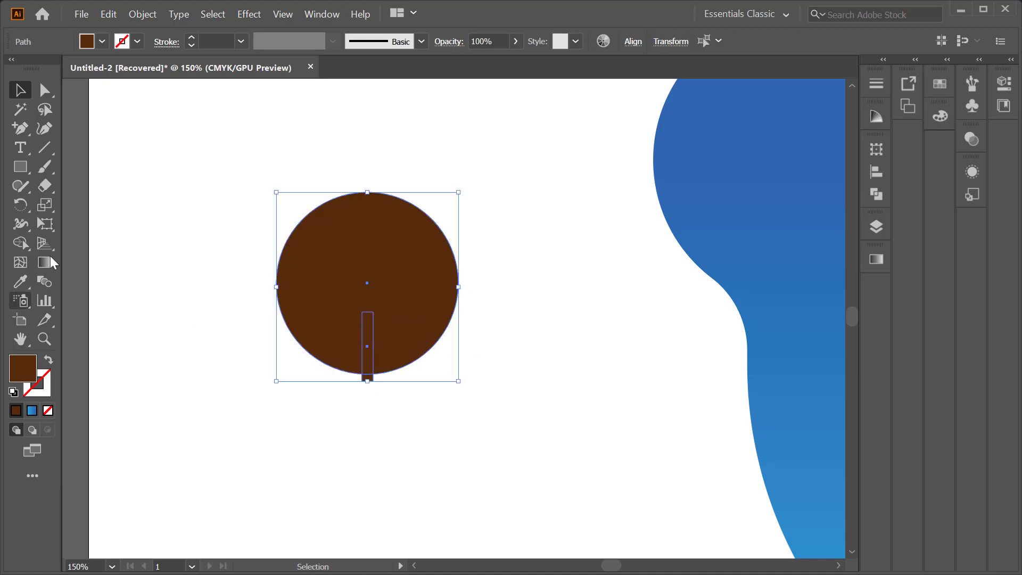
key("shift+m")
left_click(371, 365)
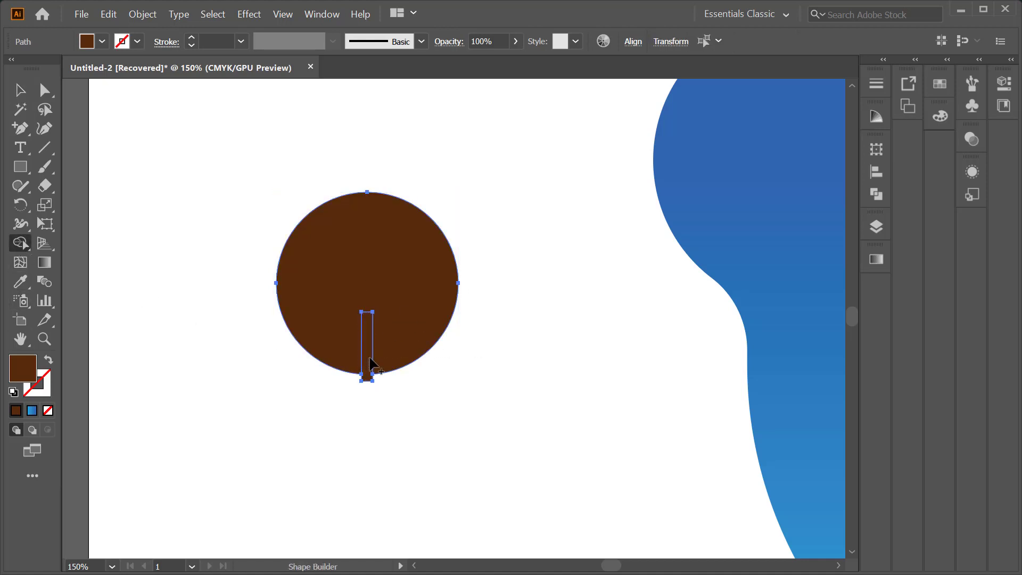
key("v")
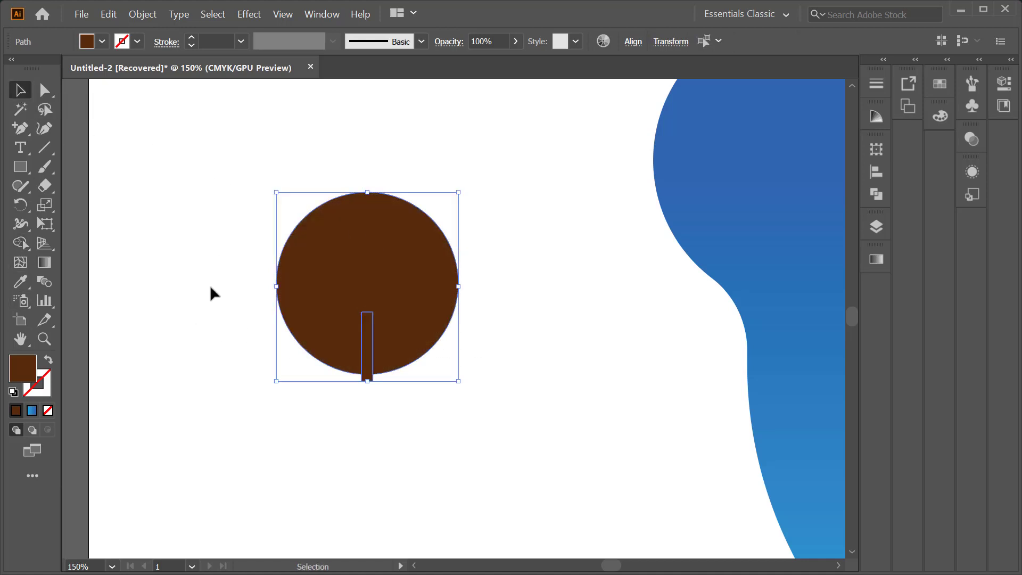
left_click(210, 292)
left_click_drag(362, 377, 335, 451)
key("Delete")
Step: Round the slot's corners on the brown circle using Direct Selection
key("a")
left_click(383, 341)
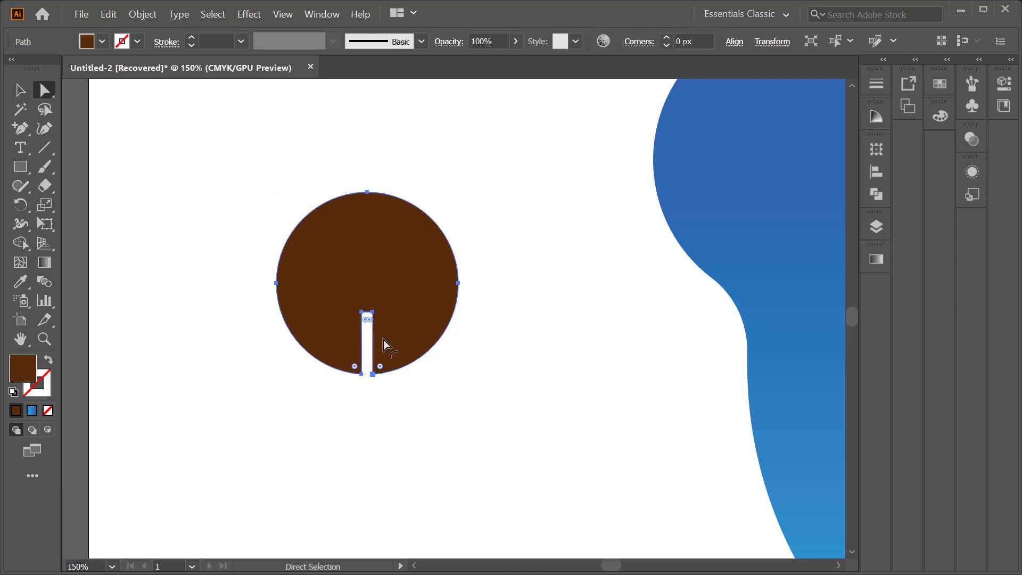
mouse_move(378, 368)
left_mouse_down()
mouse_move(514, 249)
mouse_move(537, 202)
left_mouse_up()
scroll(377, 370, "up", 3)
left_click(354, 398)
Step: Move the slot's top-right corner point sideways into alignment
scroll(435, 281, "up", 2)
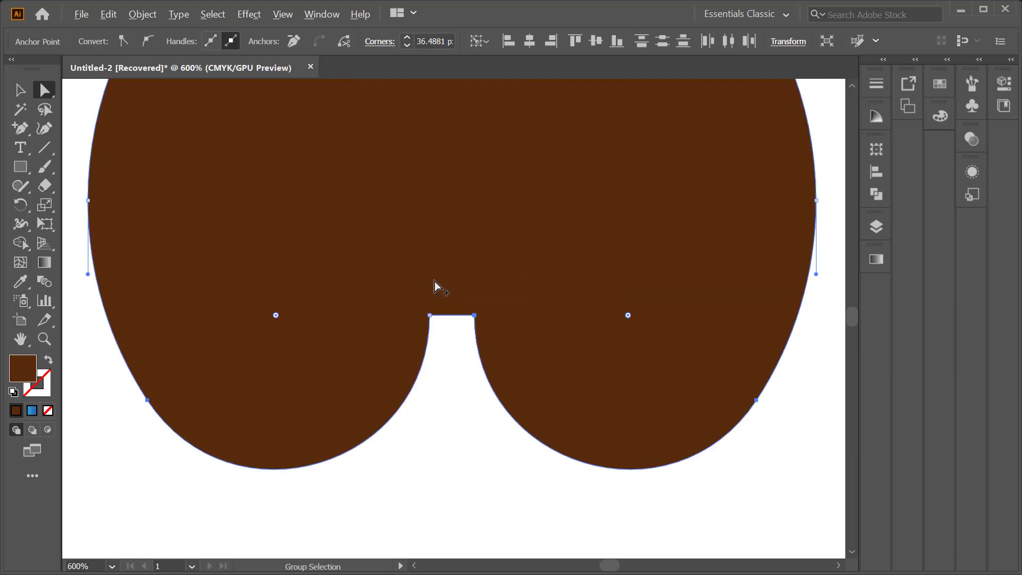
scroll(484, 322, "up", 1)
left_click(485, 318)
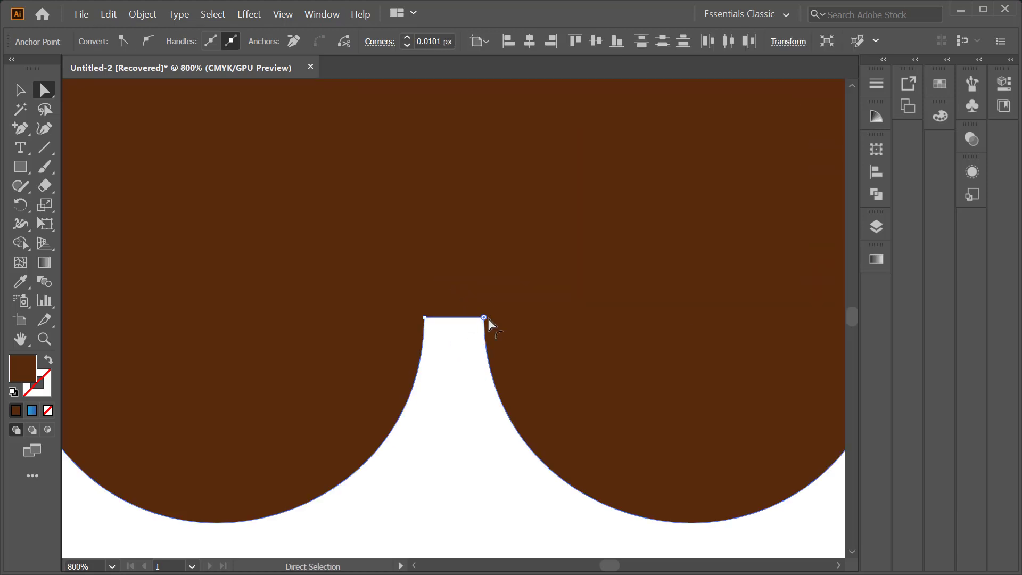
scroll(489, 319, "up", 1)
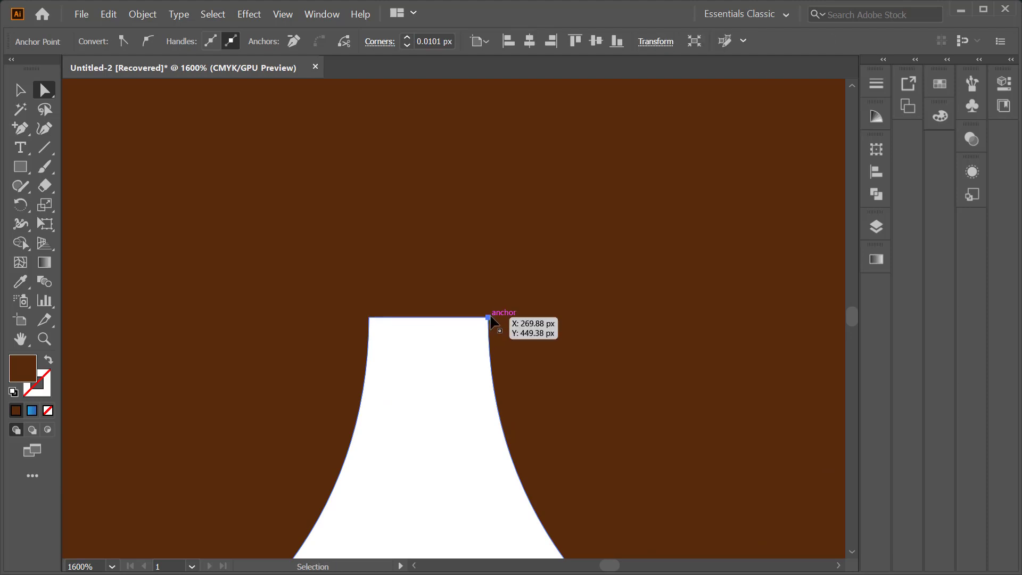
scroll(490, 319, "up", 3)
left_click(527, 419)
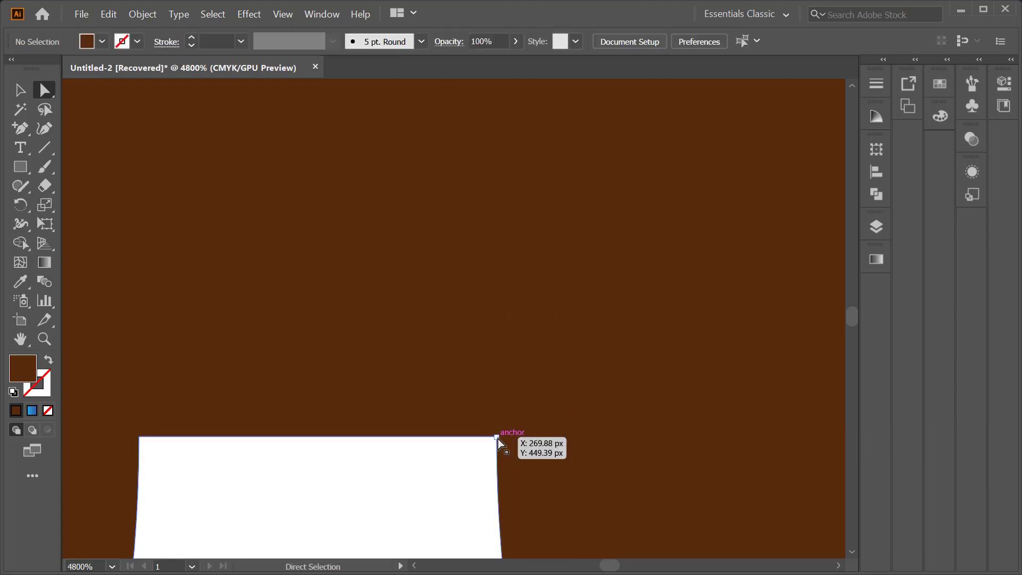
left_click_drag(482, 438, 318, 438)
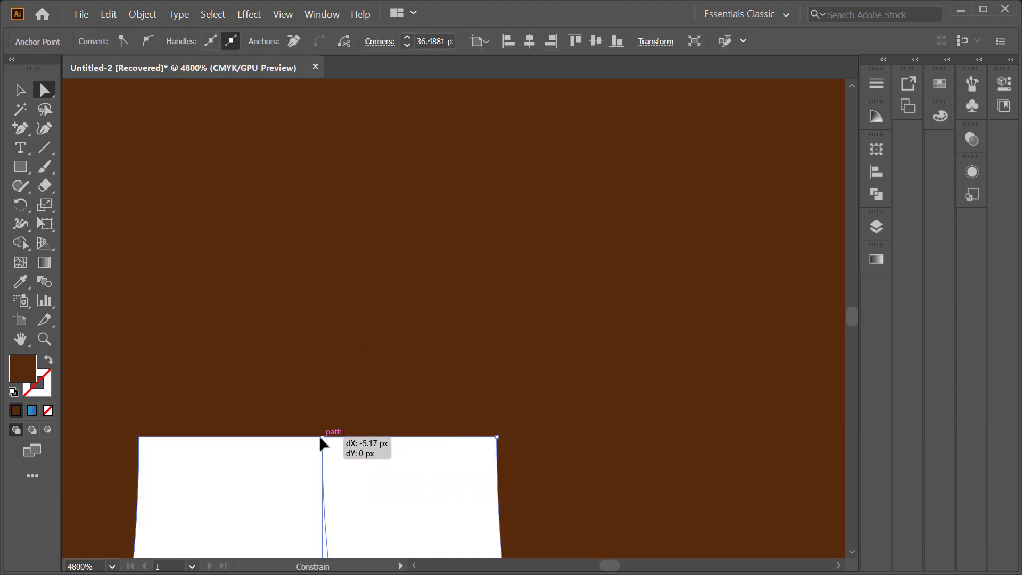
left_click_drag(318, 438, 318, 439)
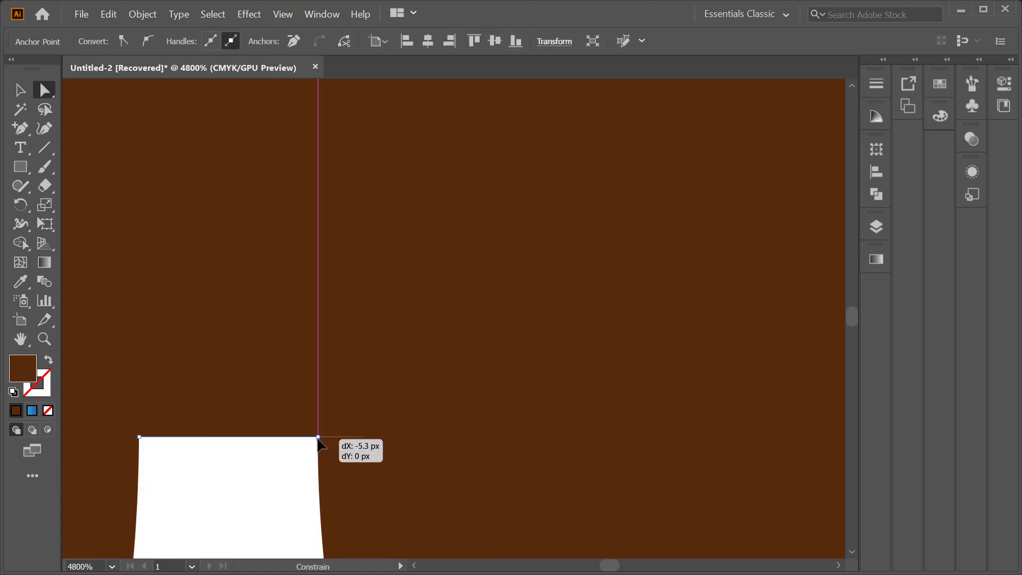
Step: Open the corner radius settings for a slot corner and dismiss them unchanged
key("ctrl+minus")
key("ctrl+minus")
key("ctrl+minus")
scroll(362, 388, "up", 3)
left_click(361, 379)
scroll(358, 376, "up", 2)
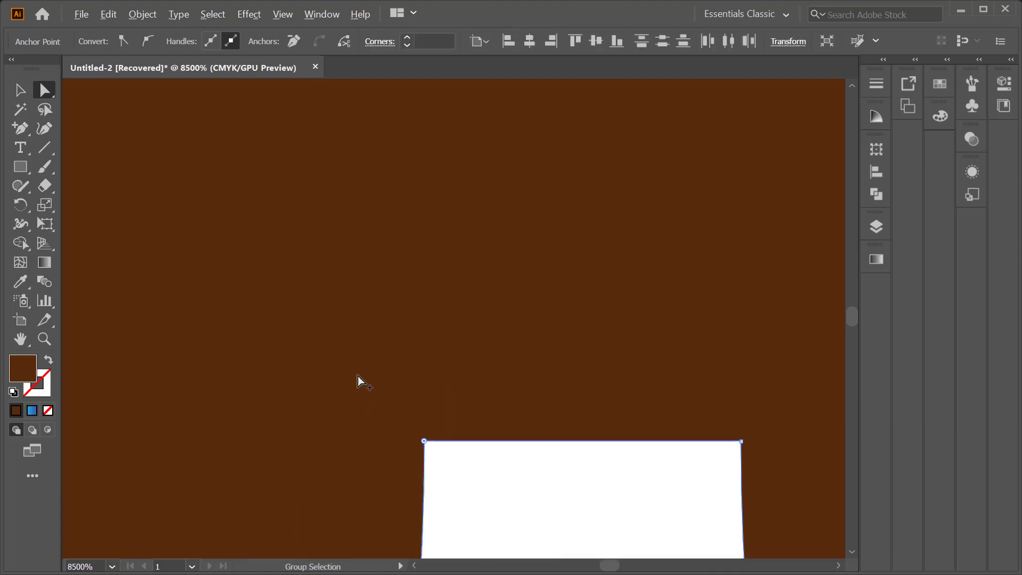
scroll(437, 459, "up", 3)
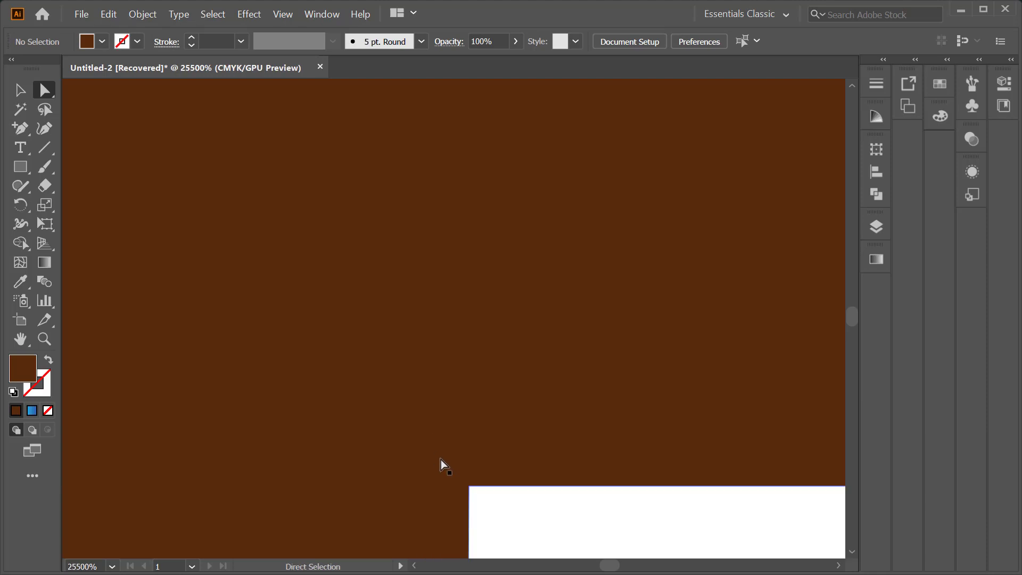
double_click(469, 487)
left_click(541, 343)
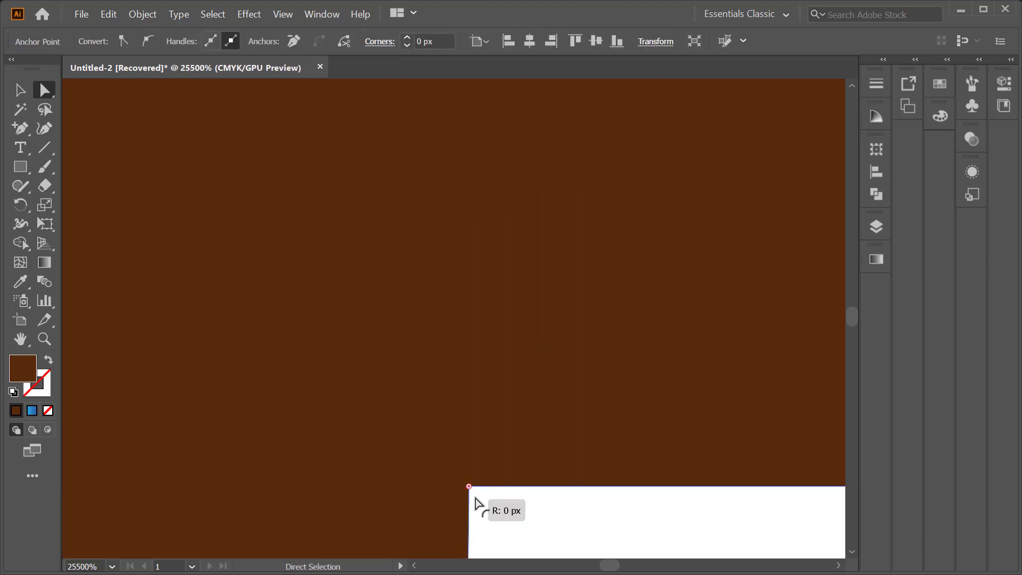
left_click(494, 501)
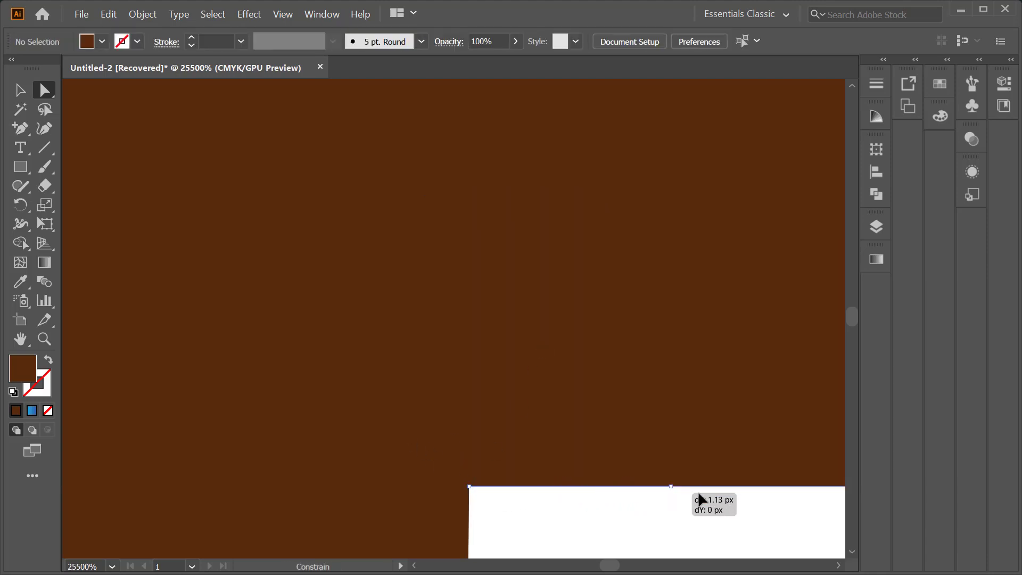
Step: Merge the white shape's top-left anchor onto its top-right anchor, then resize the nose
left_click(823, 487)
scroll(692, 426, "down", 3)
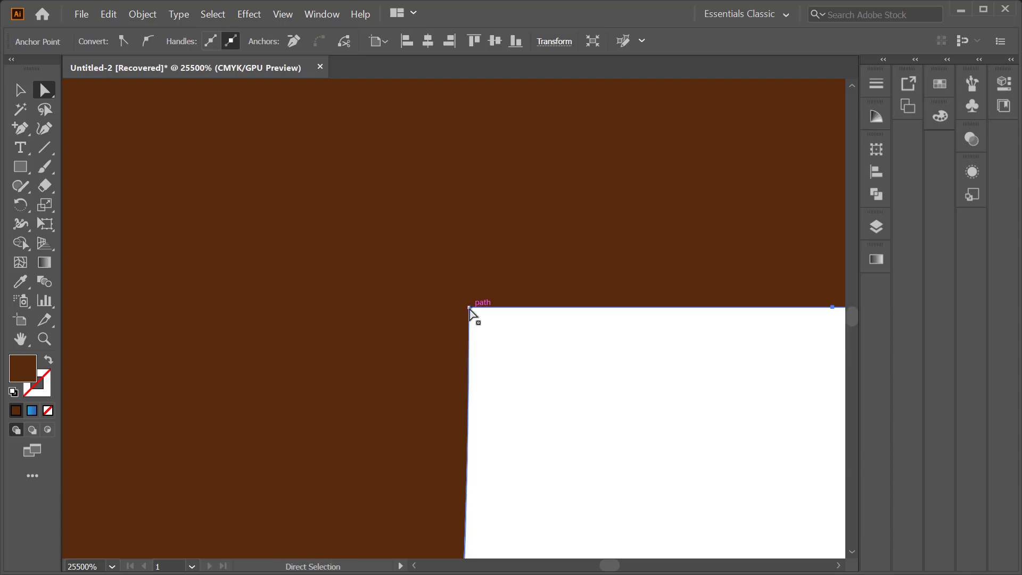
left_click_drag(471, 308, 793, 328)
scroll(794, 326, "down", 2)
scroll(794, 326, "down", 3)
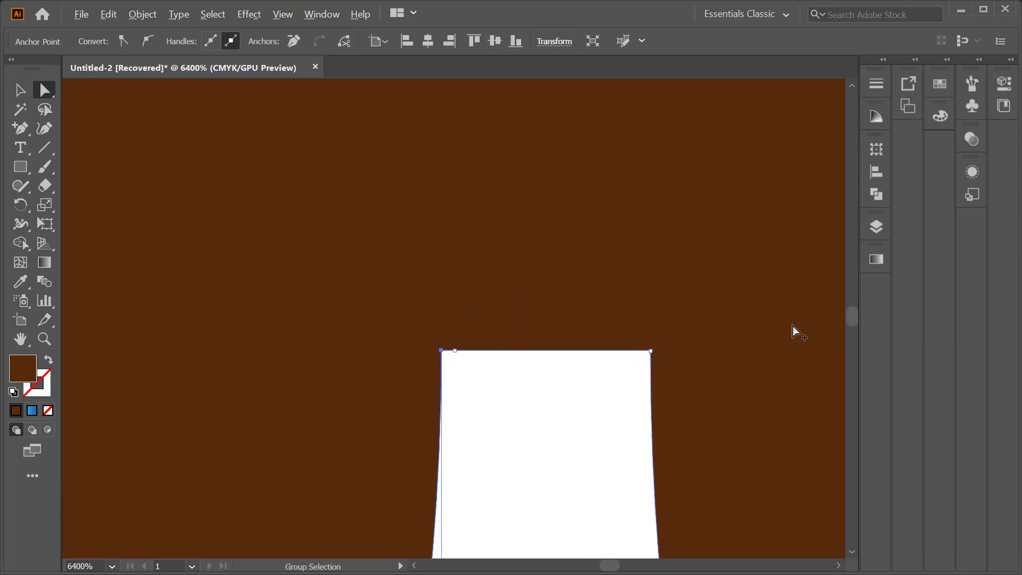
left_click(651, 351)
left_click_drag(441, 351, 651, 351)
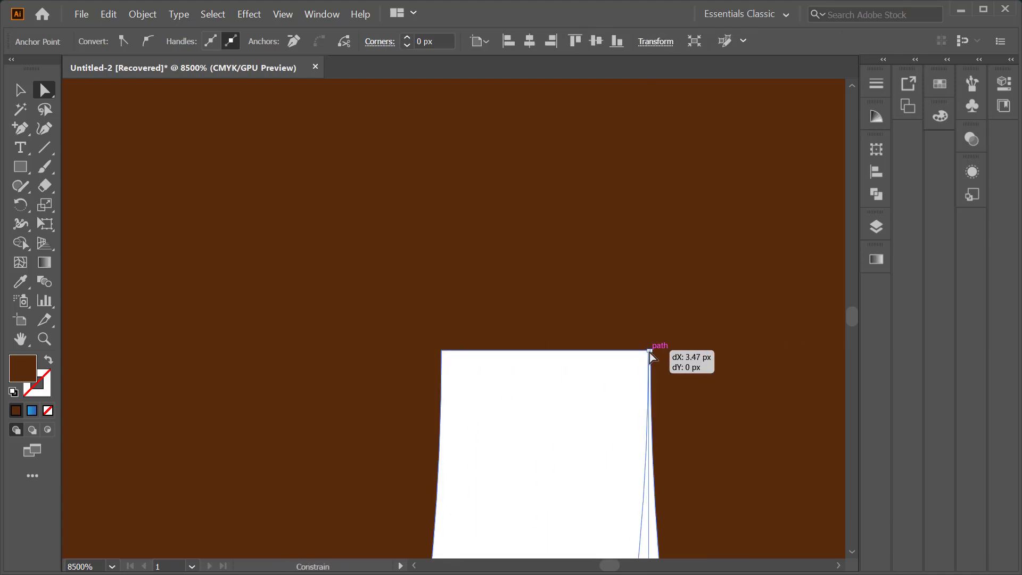
scroll(580, 374, "down", 10)
key("v")
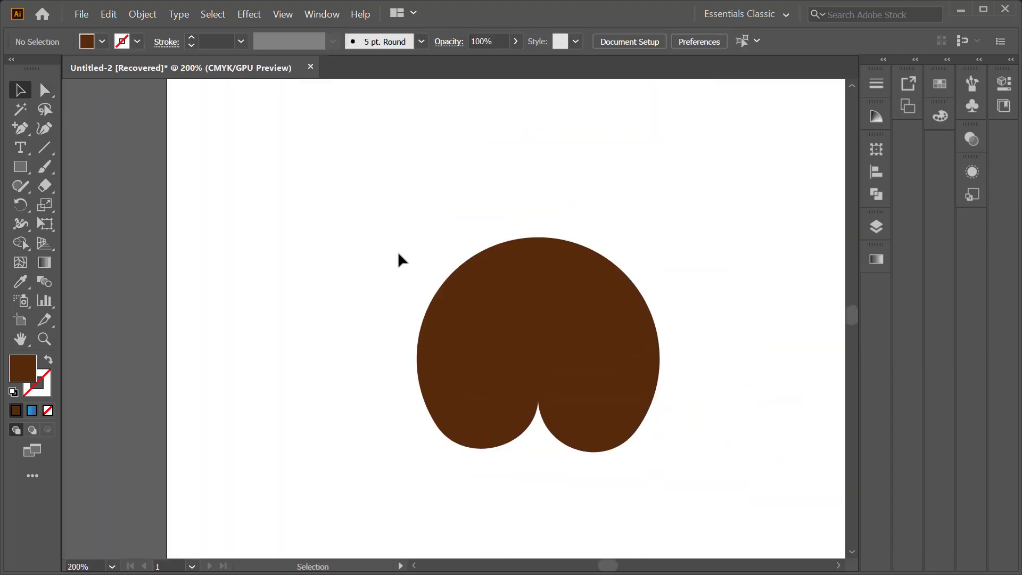
left_click_drag(398, 251, 682, 345)
Step: Draw a helper rectangle beneath the nose and move it against the nose's bottom
left_click(458, 225)
scroll(337, 209, "down", 1)
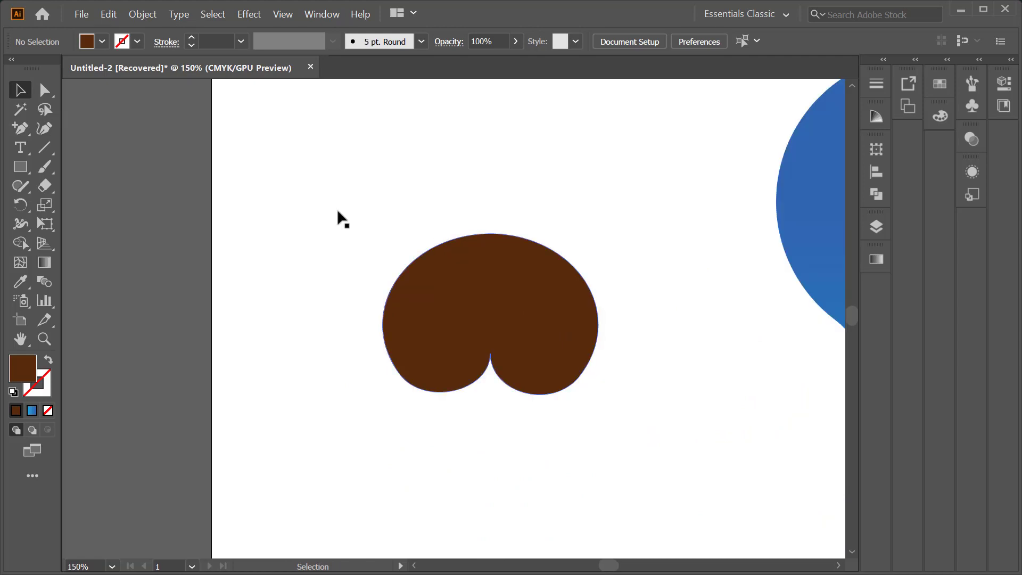
key("m")
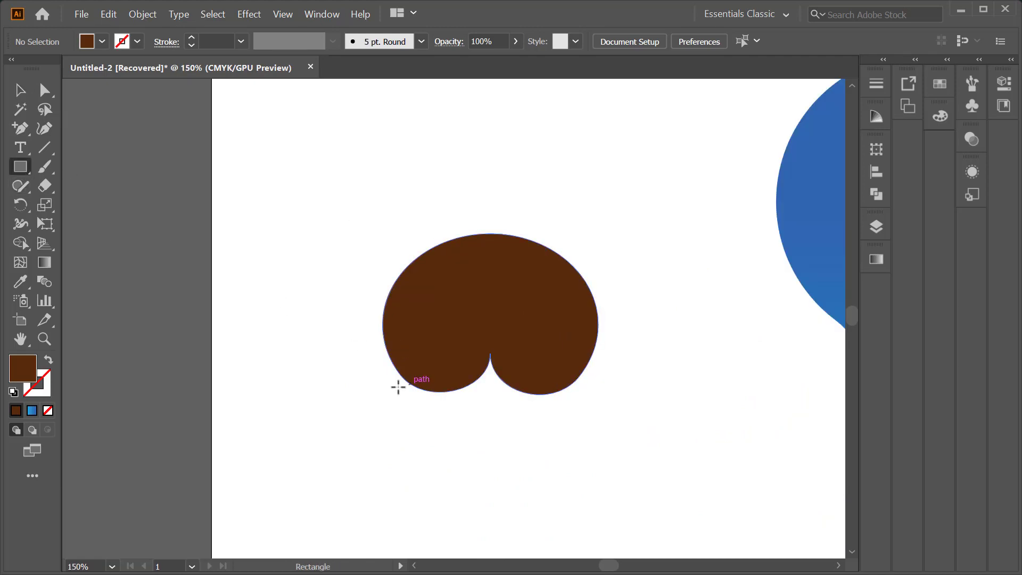
mouse_move(356, 238)
left_mouse_down()
mouse_move(604, 417)
mouse_move(616, 439)
left_mouse_up()
key("v")
mouse_move(564, 298)
left_mouse_down()
mouse_move(559, 449)
mouse_move(580, 415)
left_mouse_up()
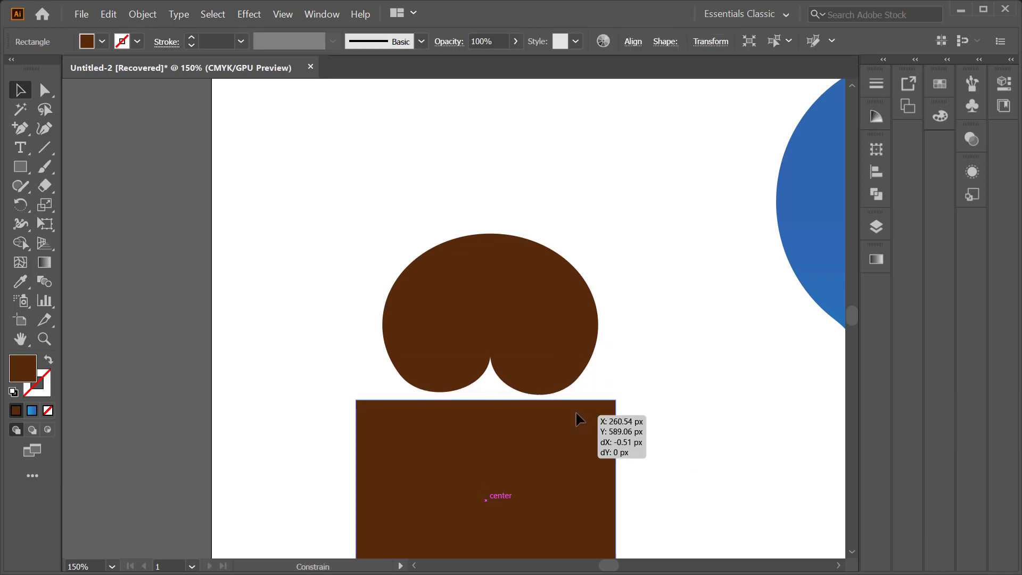
Step: Select the cusp anchor between the nose's two lobes, then deselect
left_click(445, 368)
key("a")
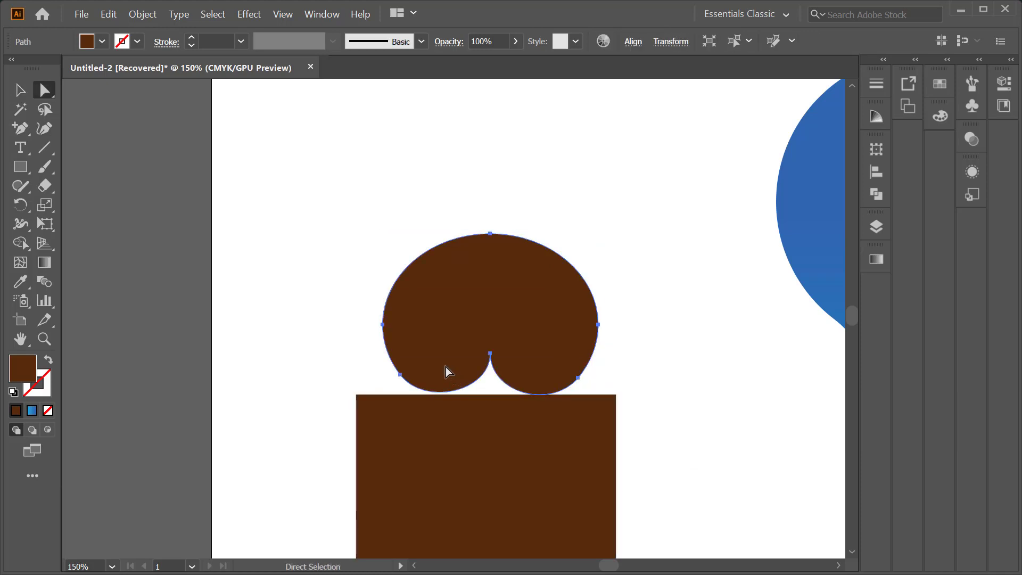
left_click(490, 354)
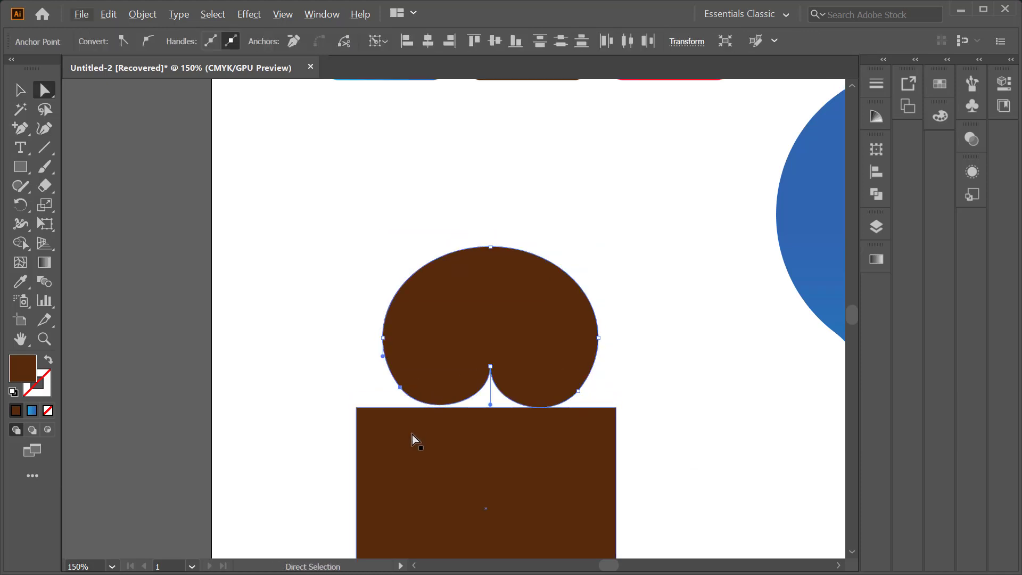
scroll(412, 435, "up", 2, "alt")
key("v")
left_click(222, 226)
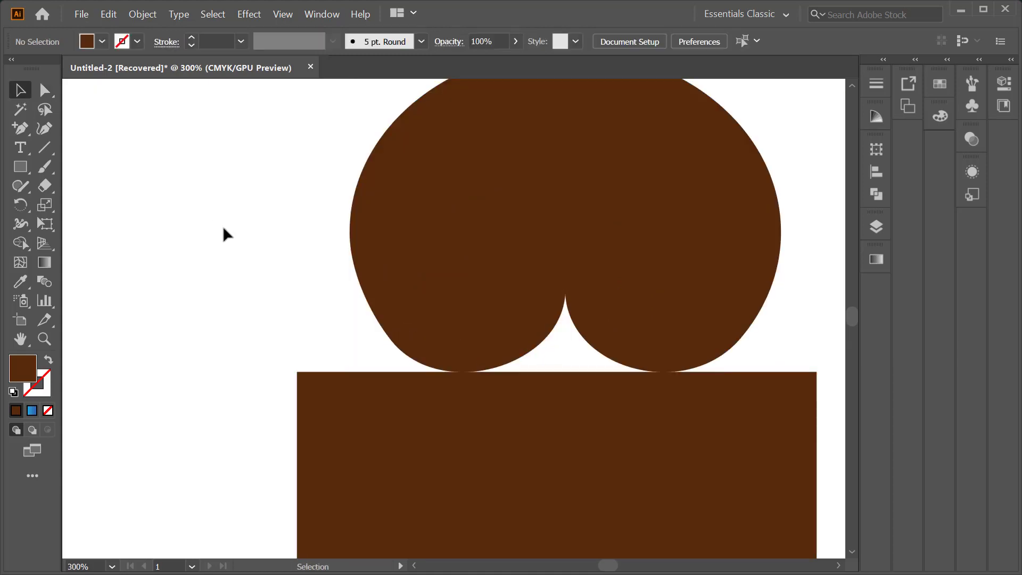
scroll(329, 248, "down", 2, "alt")
scroll(421, 302, "up", 2, "alt")
Step: Split the nose and rectangle with Shape Builder and delete the helper rectangle
left_click(468, 403)
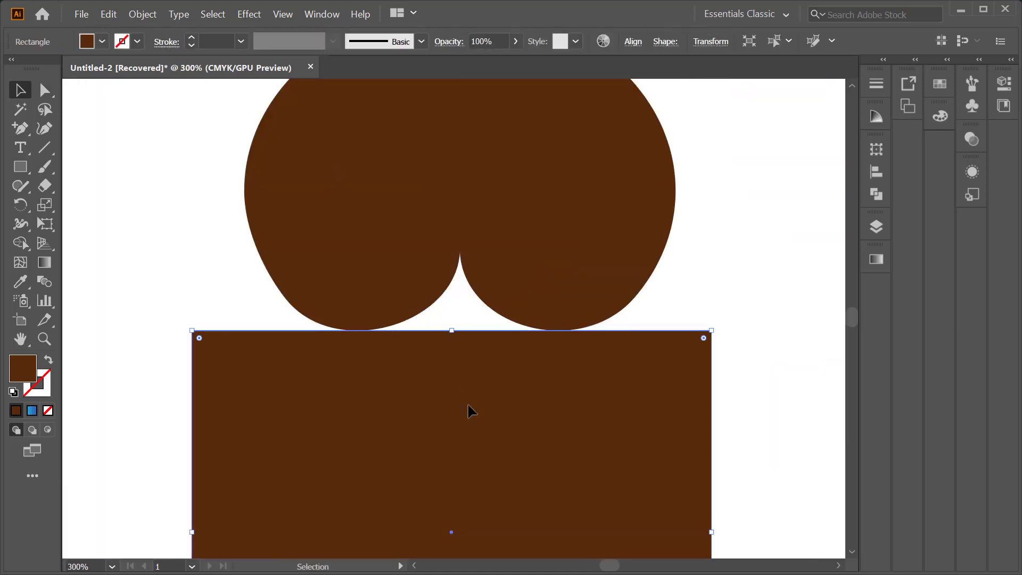
scroll(495, 367, "down", 1, "alt")
left_click(667, 253)
left_click_drag(684, 188, 384, 406)
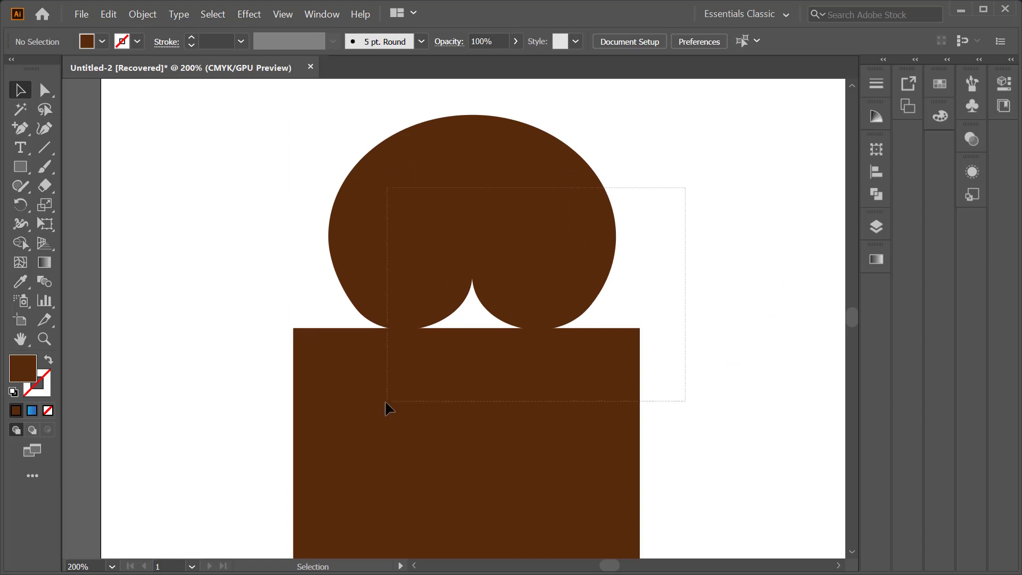
key("shift+m")
key("v")
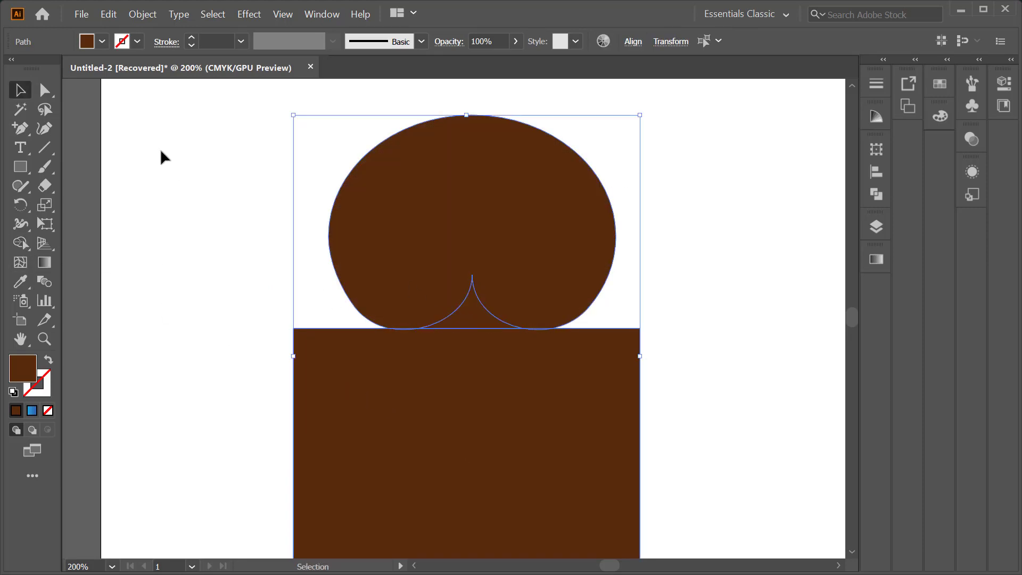
left_click(347, 401)
key("Delete")
Step: Fill the wedge under the notch with the red swatch colour via Eyedropper
scroll(474, 325, "down", 1, "alt")
scroll(474, 320, "down", 2, "alt")
key("i")
left_click(563, 135)
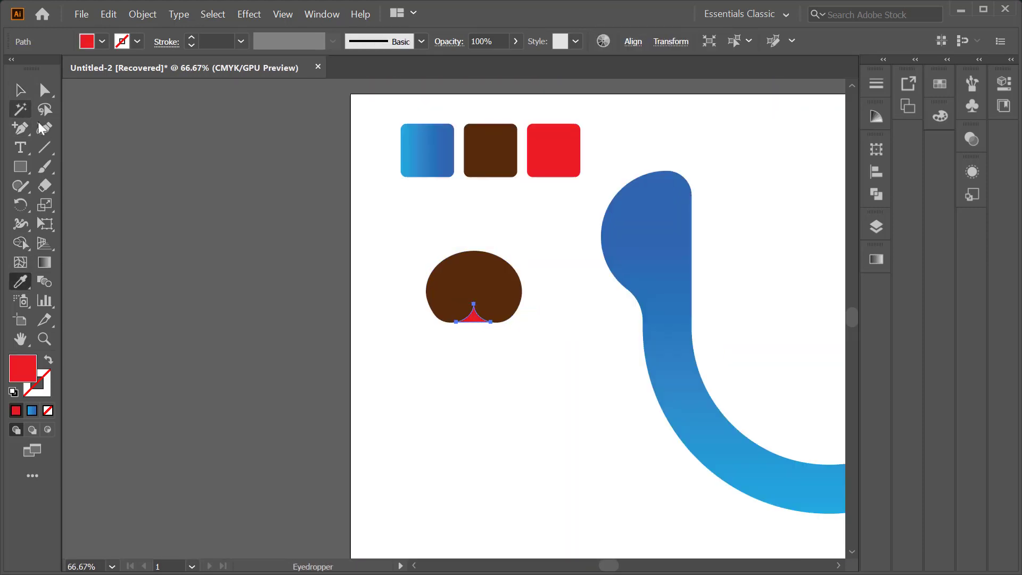
key("v")
left_click(466, 342)
Step: Move the nose into the blue U head and group it with the tongue
left_click(434, 319)
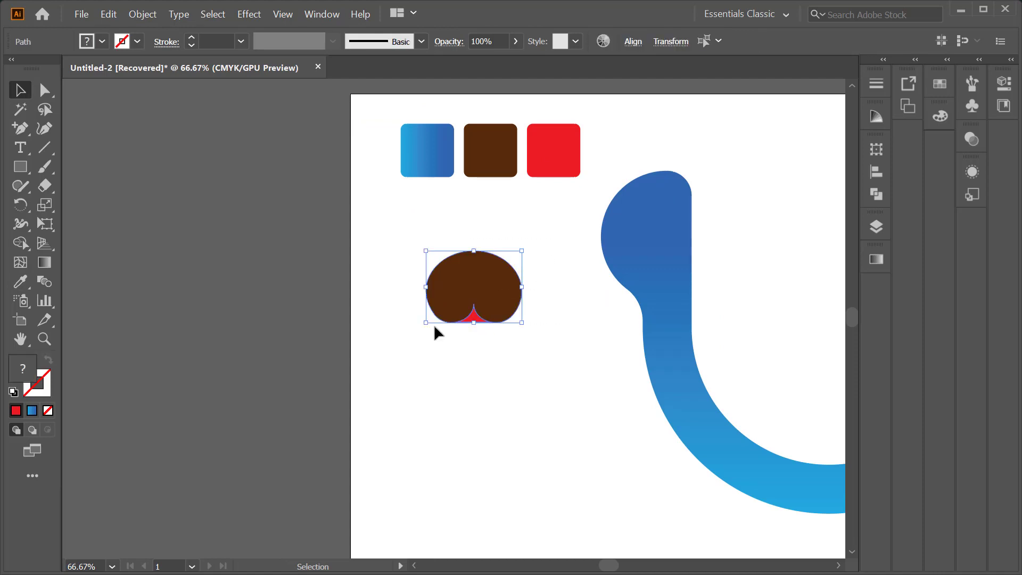
scroll(434, 324, "down", 2, "alt")
left_click_drag(445, 299, 642, 339)
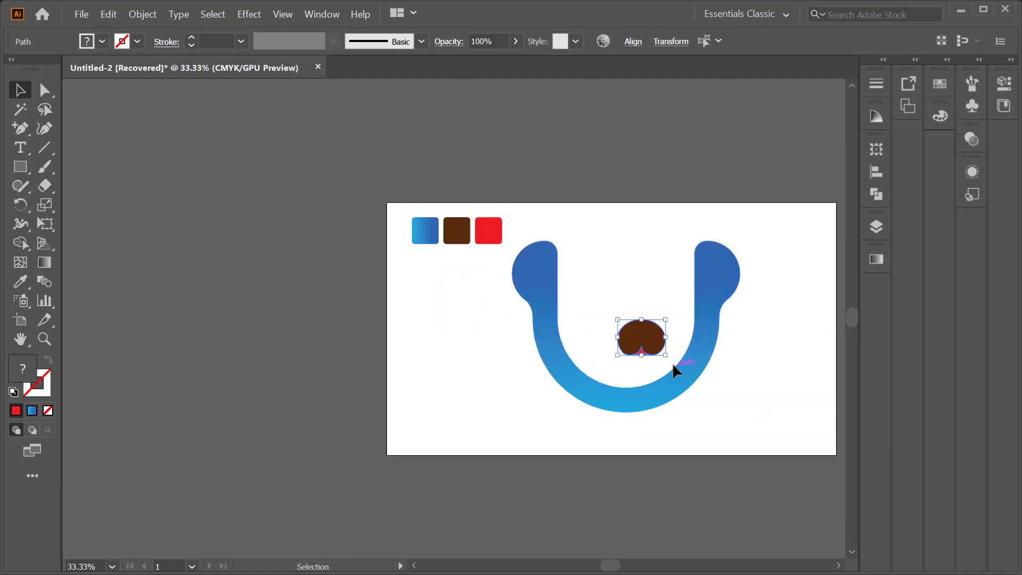
key("ctrl+g")
Step: Centre the nose group horizontally and vertically within the U head
left_click(701, 314, "shift")
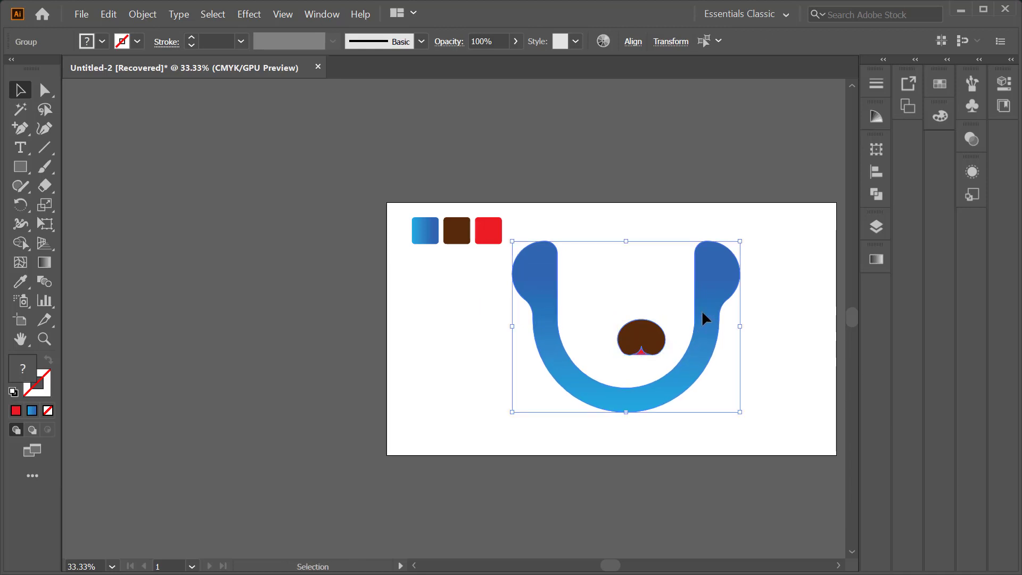
left_click(875, 176)
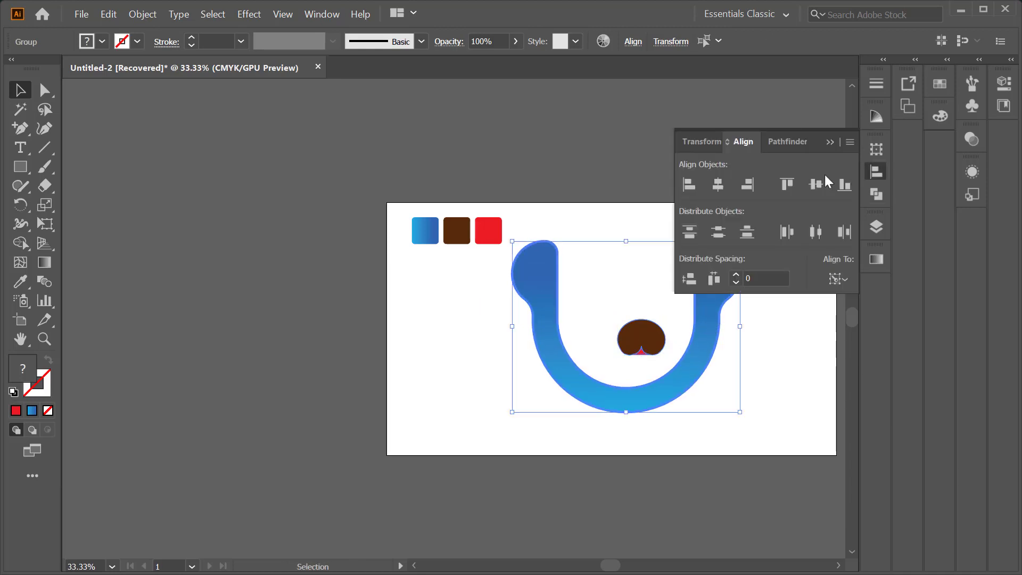
left_click(719, 184)
left_click(816, 184)
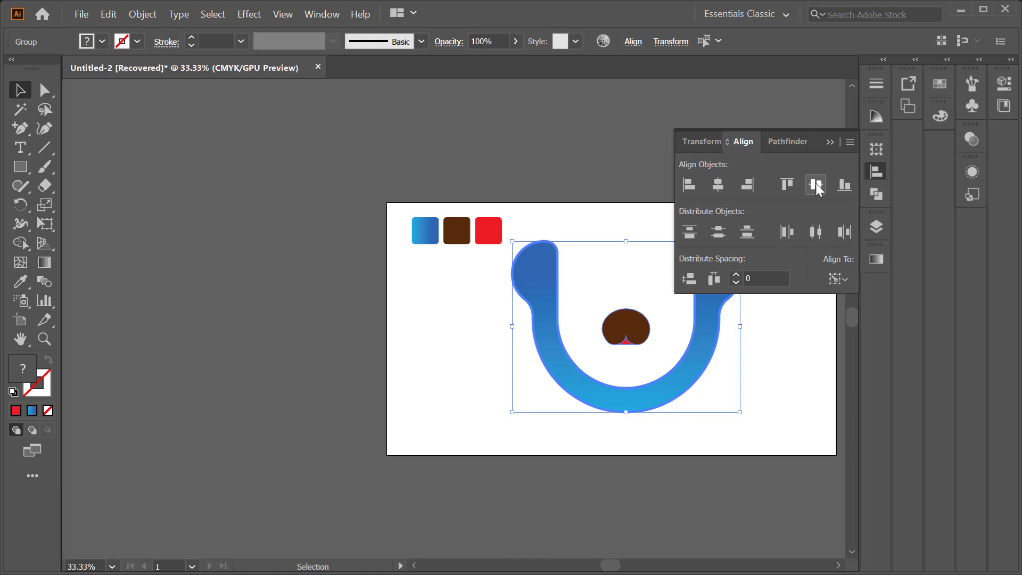
left_click(615, 173)
Step: Draw a circle to the left of the head with the Ellipse tool
left_click(830, 140)
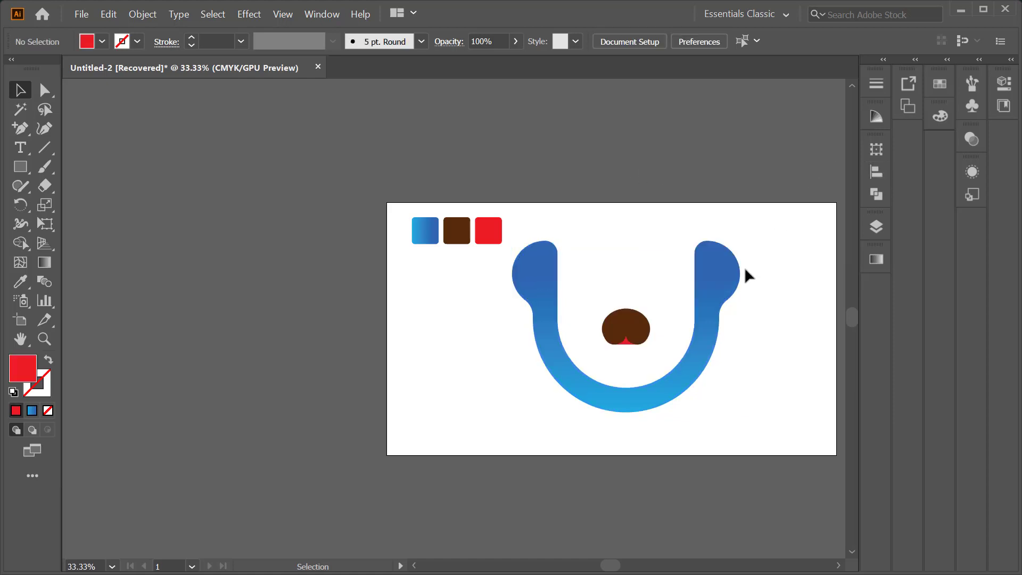
key("ctrl+plus")
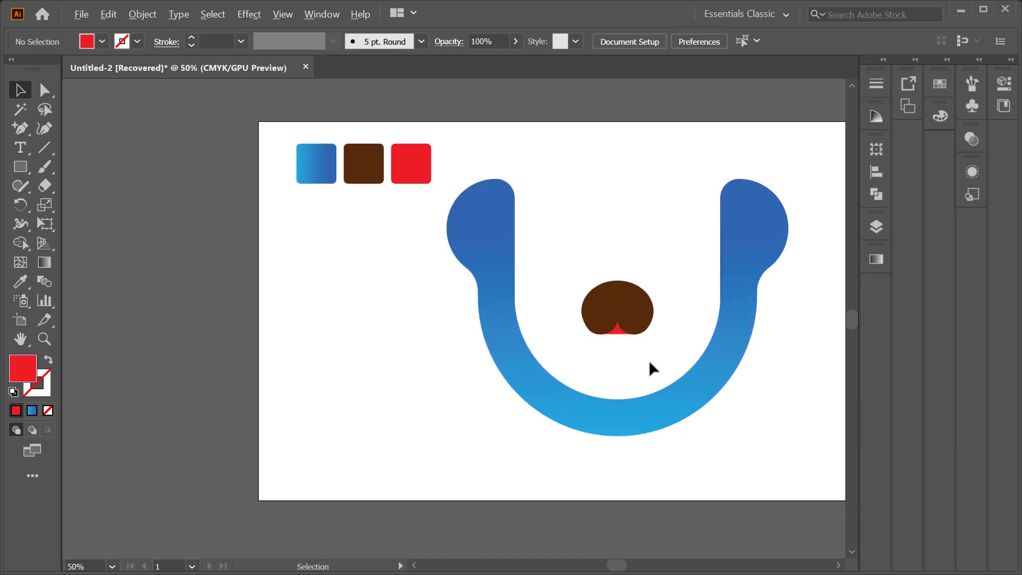
left_click(20, 166)
left_click(71, 205)
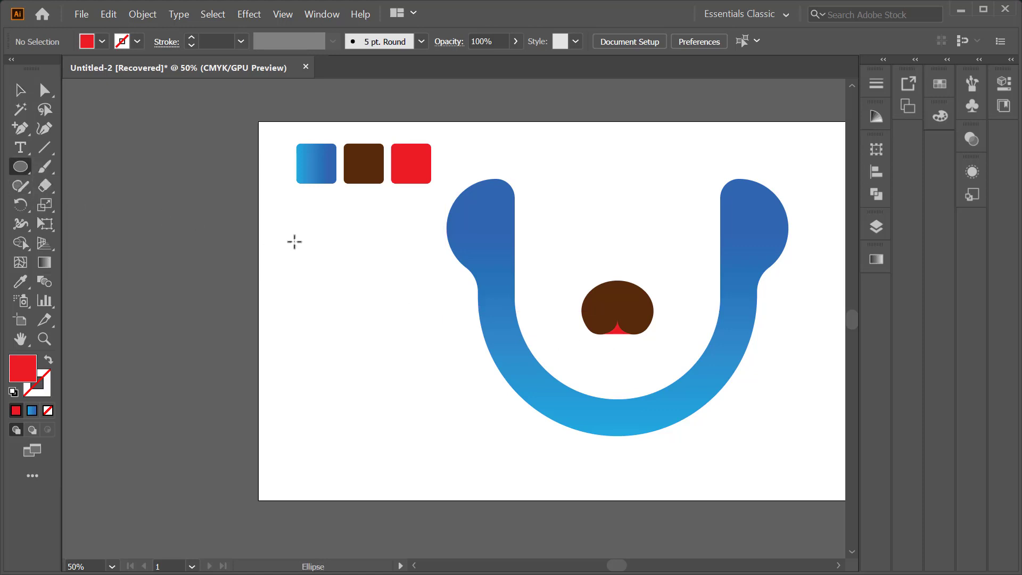
left_click_drag(359, 254, 406, 313)
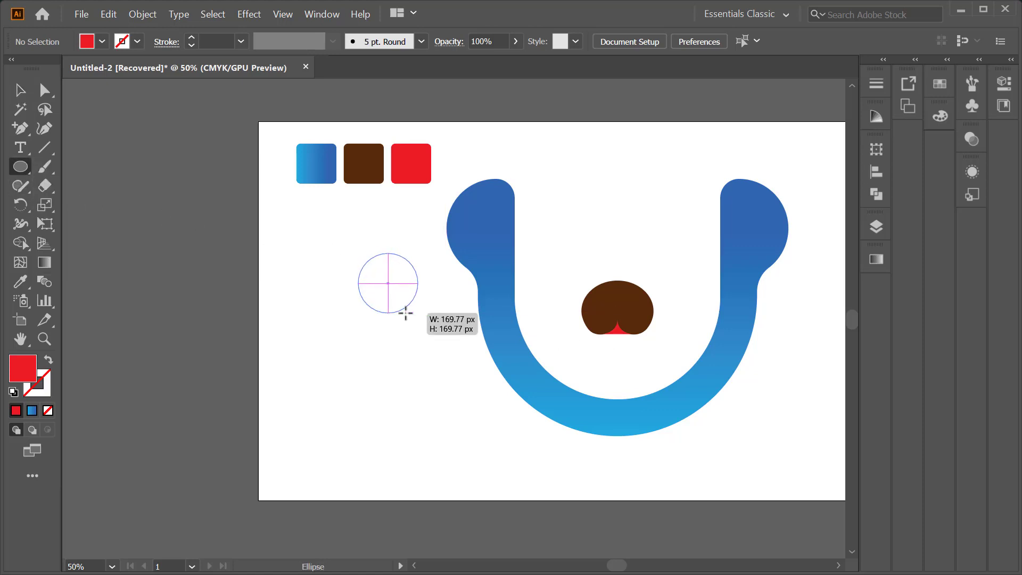
left_click_drag(405, 313, 403, 309)
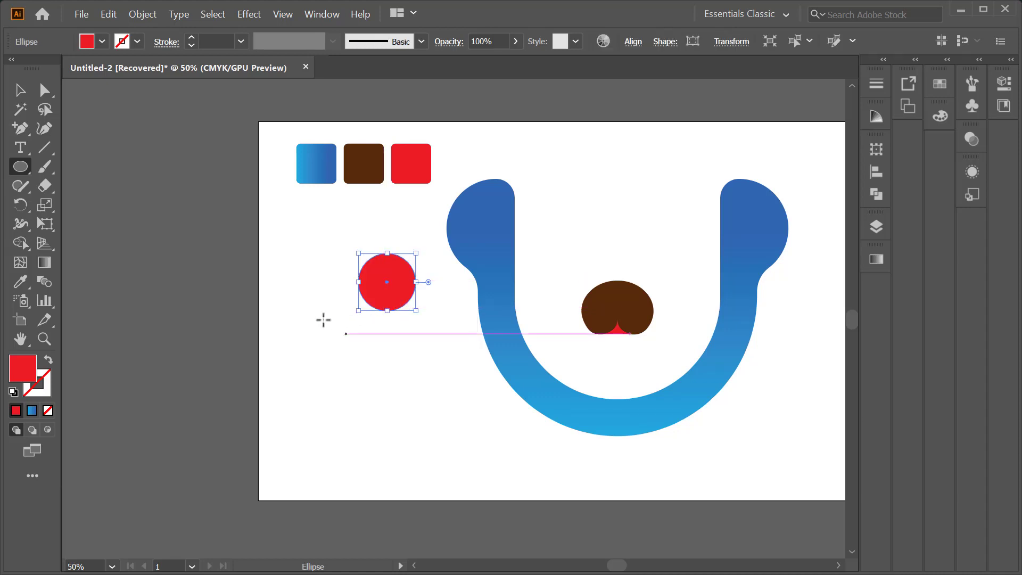
Step: Give the circle no fill and an 8 pt black outline
left_click(47, 361)
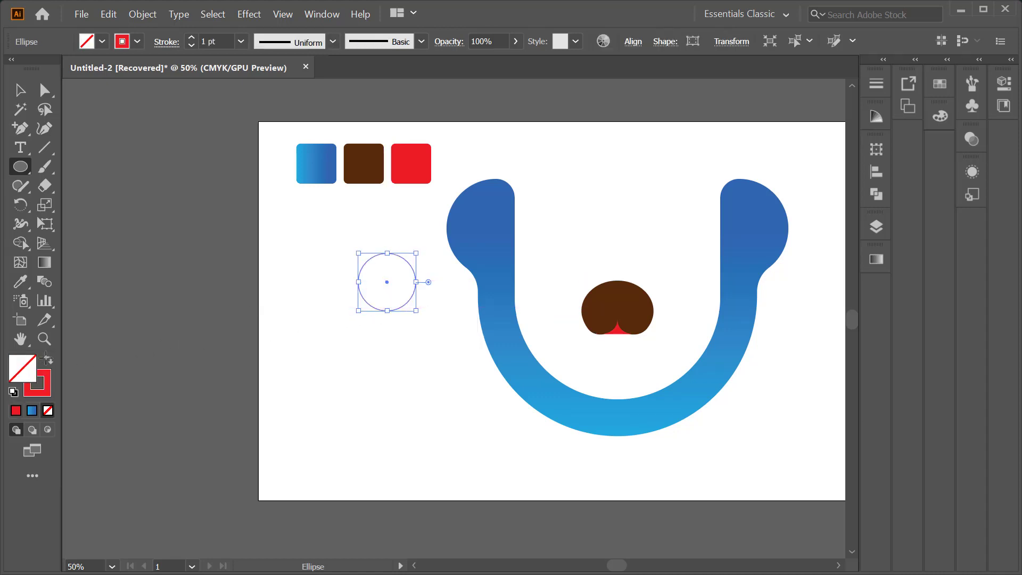
left_click(13, 392)
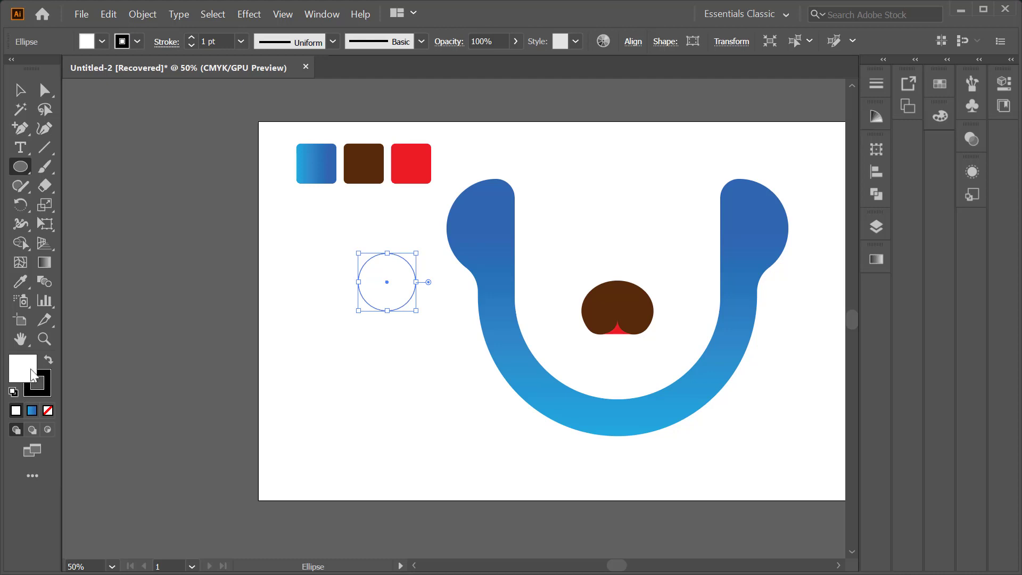
left_click(47, 410)
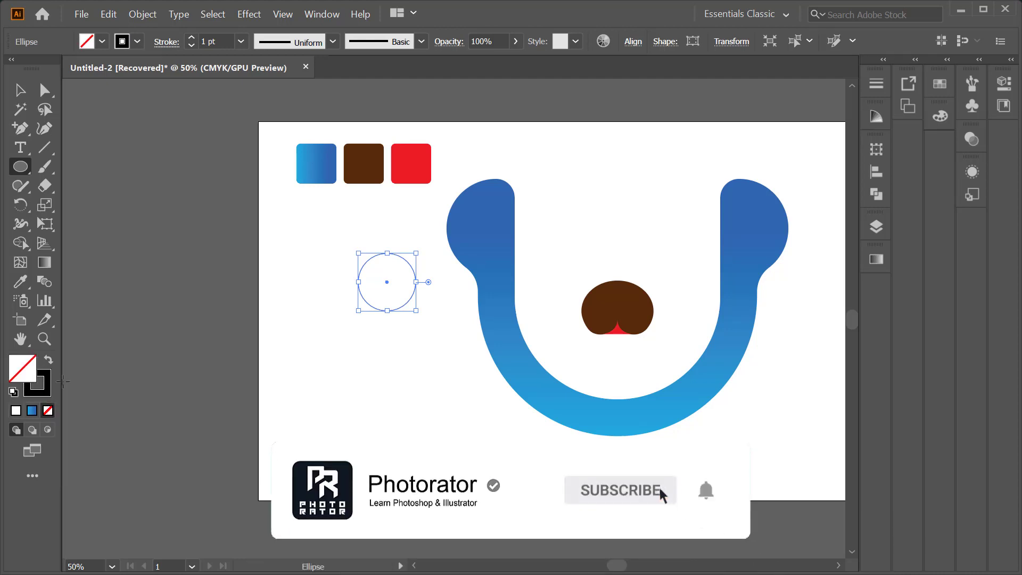
left_click(242, 41)
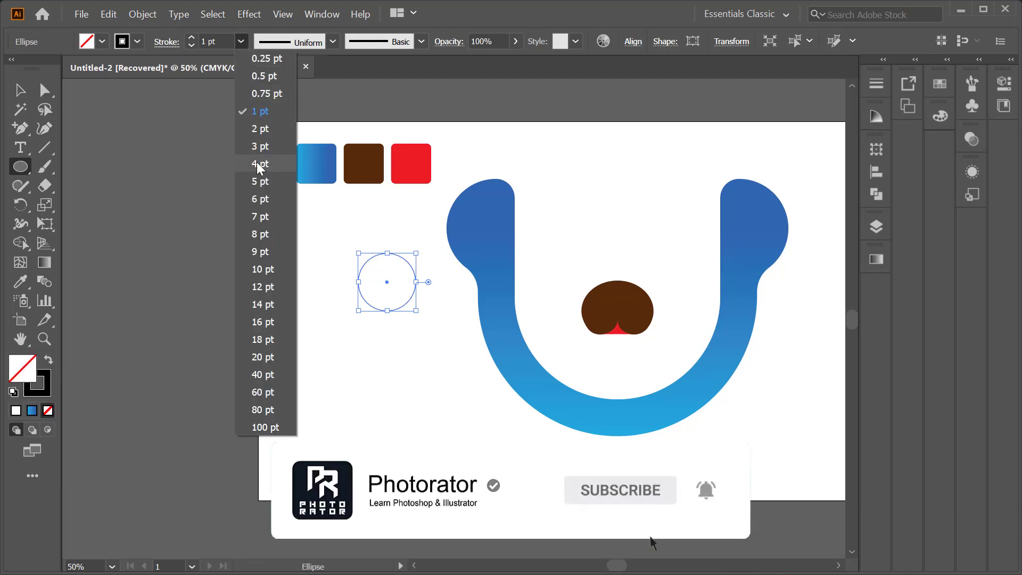
left_click(259, 165)
left_click(241, 41)
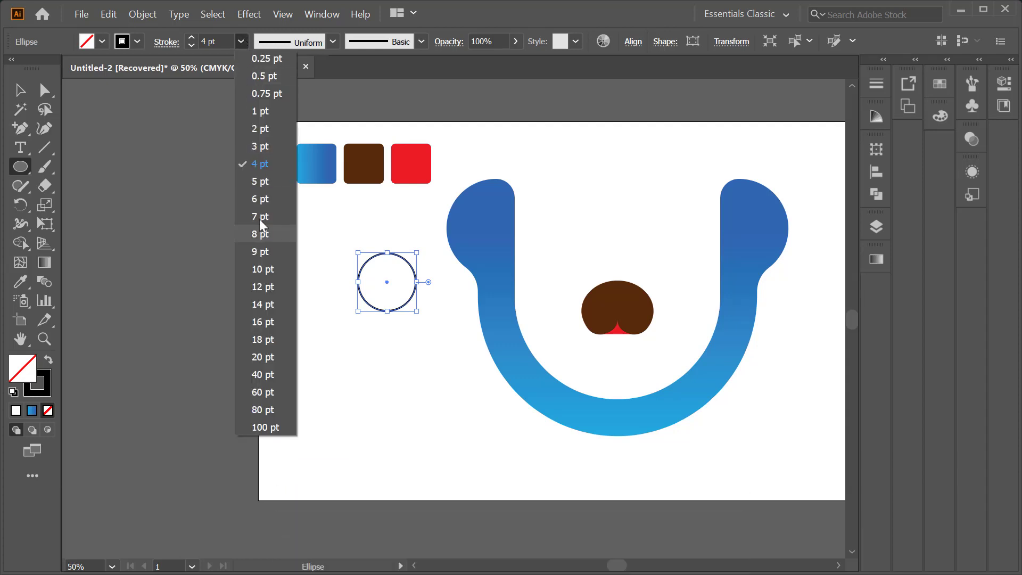
left_click(259, 235)
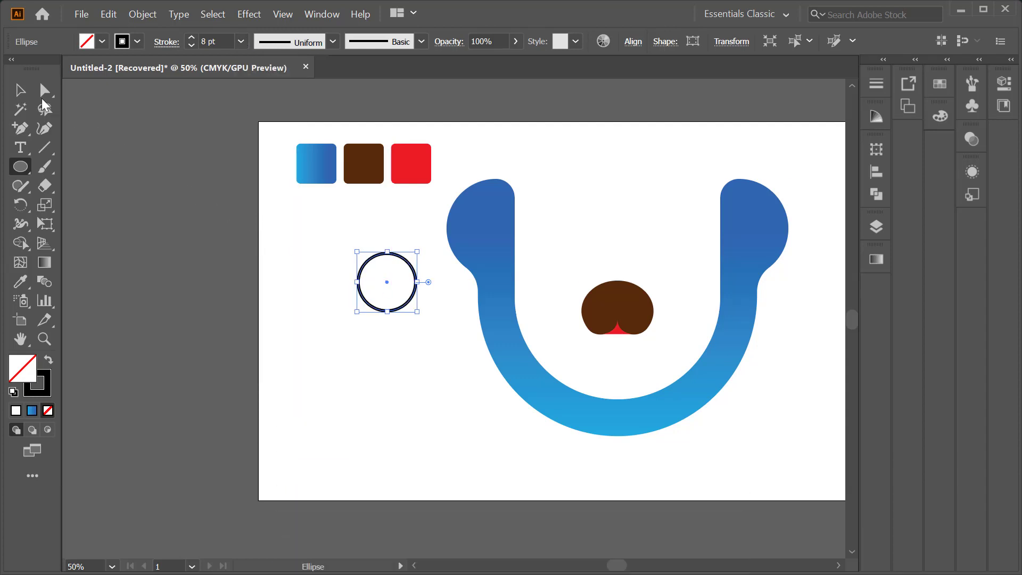
left_click(21, 91)
left_click(330, 338)
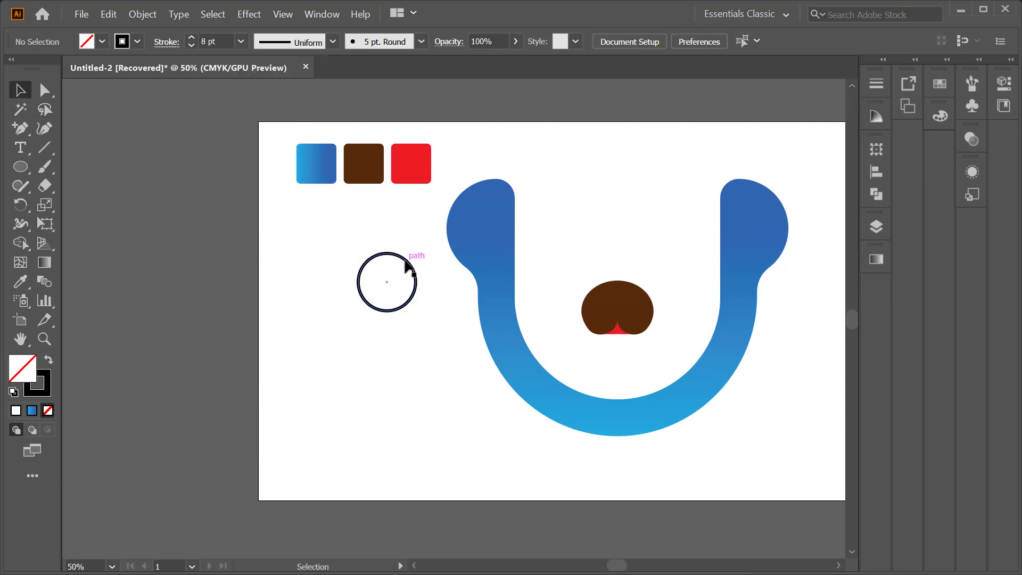
Step: Move the outlined circle into the upper right of the head
left_click_drag(409, 264, 691, 211)
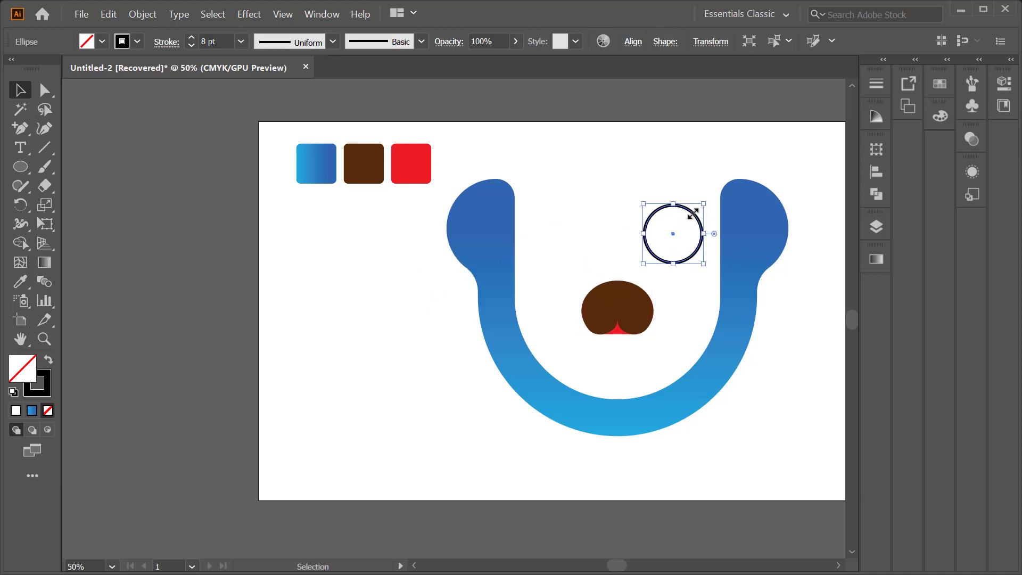
scroll(687, 213, "up", 2)
scroll(610, 182, "down", 2)
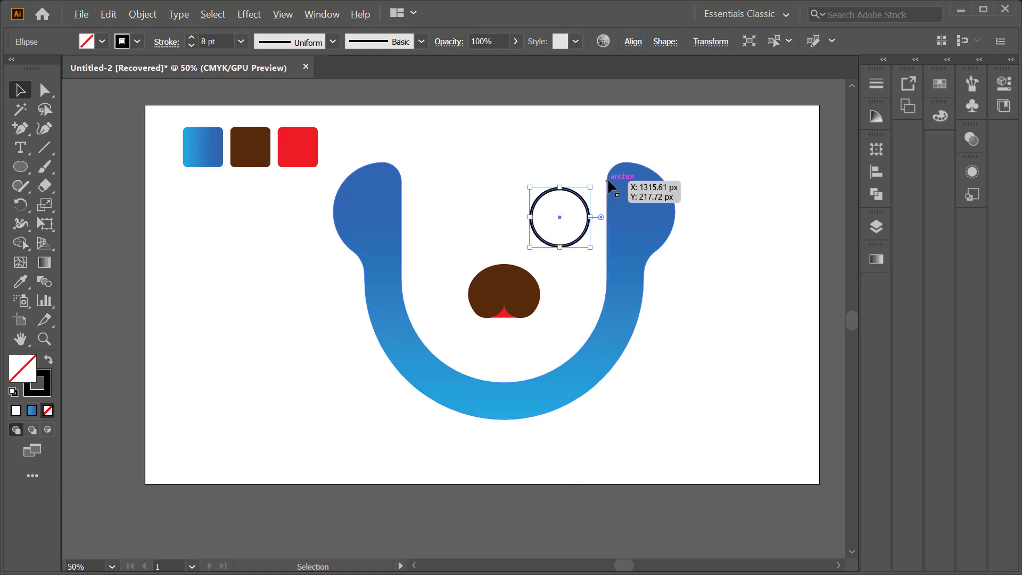
left_click_drag(587, 189, 582, 205)
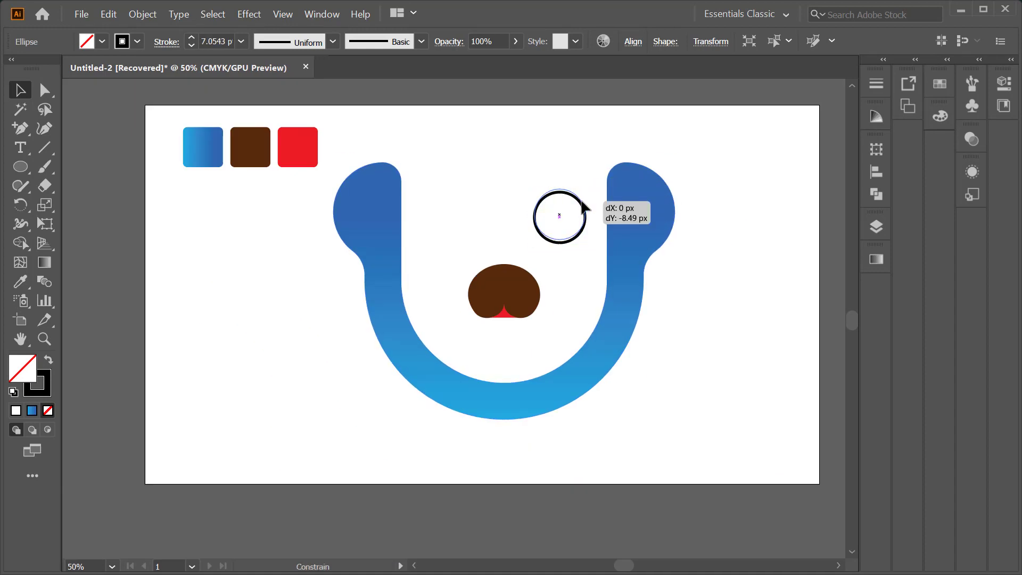
Step: Duplicate the circle, shrink it inside, and make it a solid black pupil
key("ctrl")
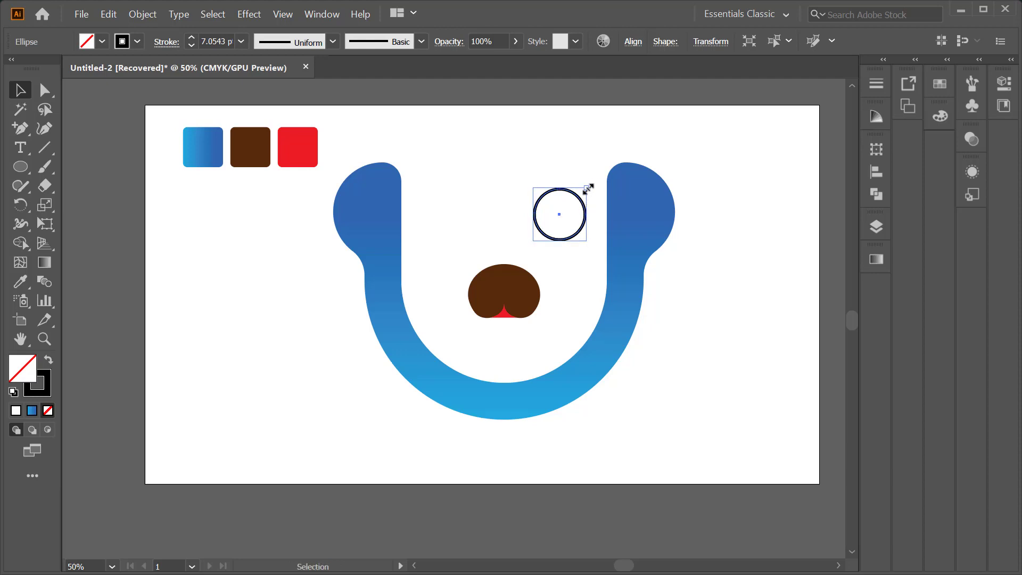
left_click_drag(589, 188, 574, 196)
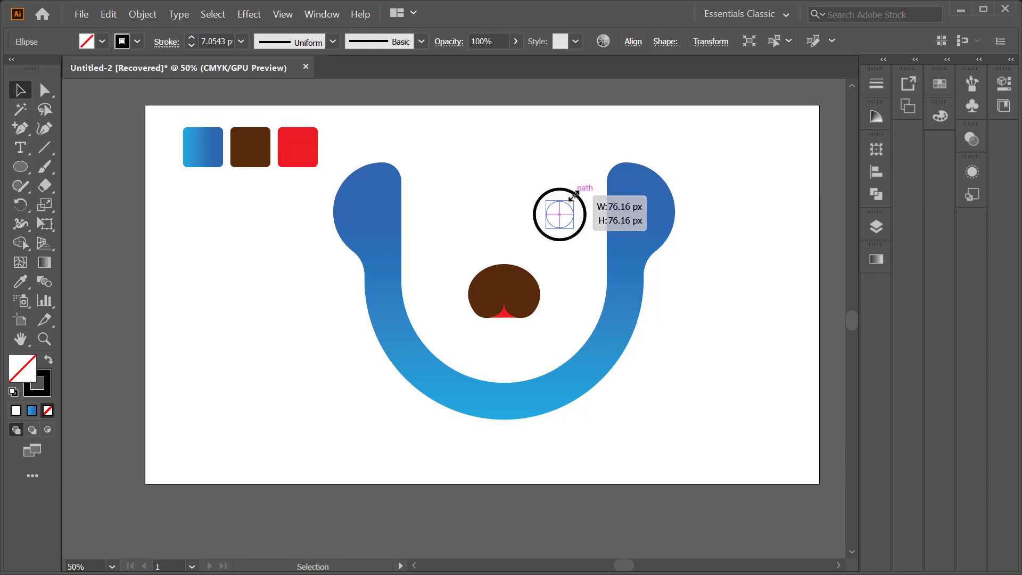
left_click_drag(574, 196, 572, 193)
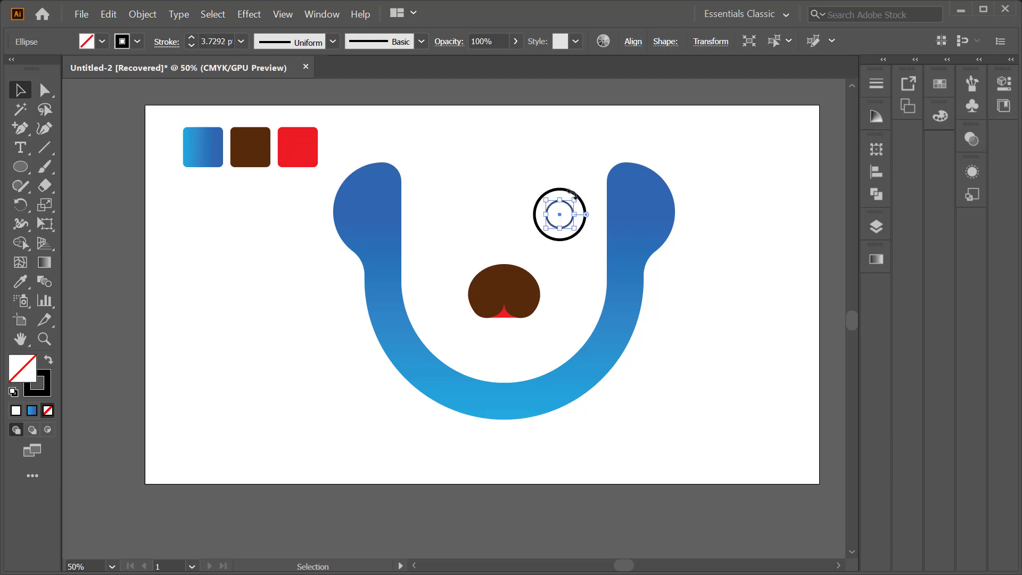
left_click(48, 360)
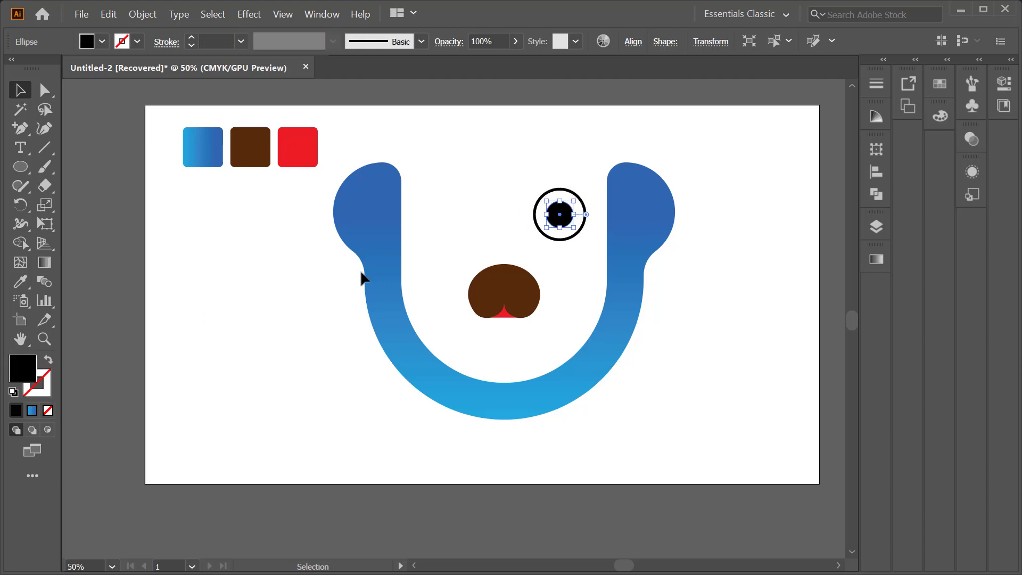
Step: Add a small white centre dot from a shrunken pupil copy, coloured via Eyedropper
key("ctrl")
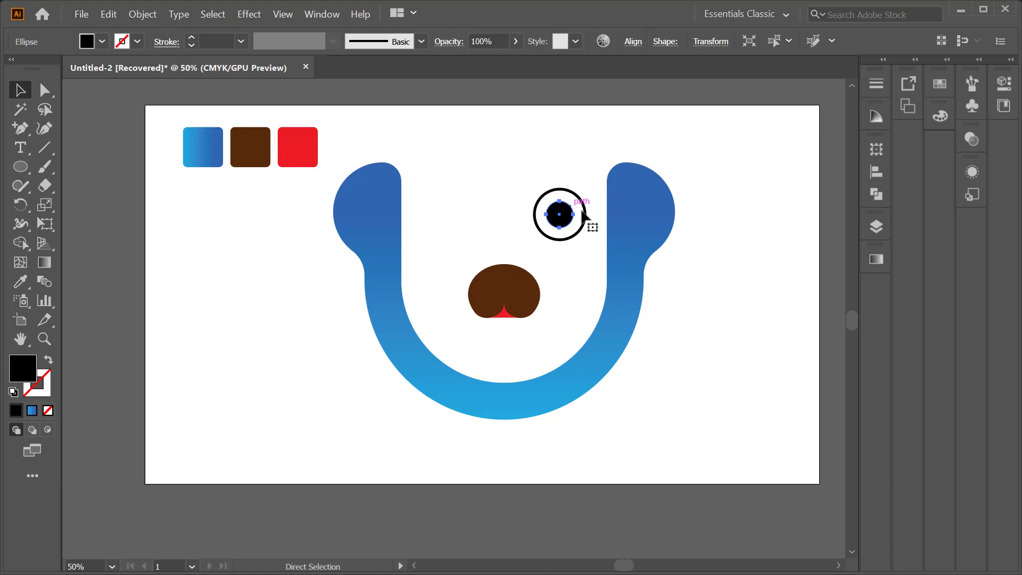
key("ctrl+equal")
key("ctrl+equal")
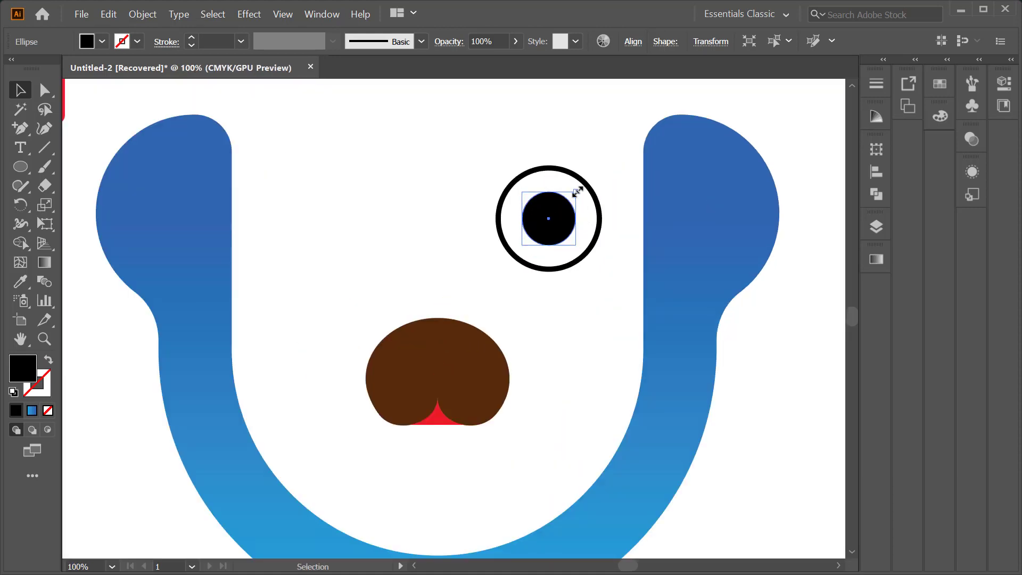
left_click_drag(578, 191, 556, 203)
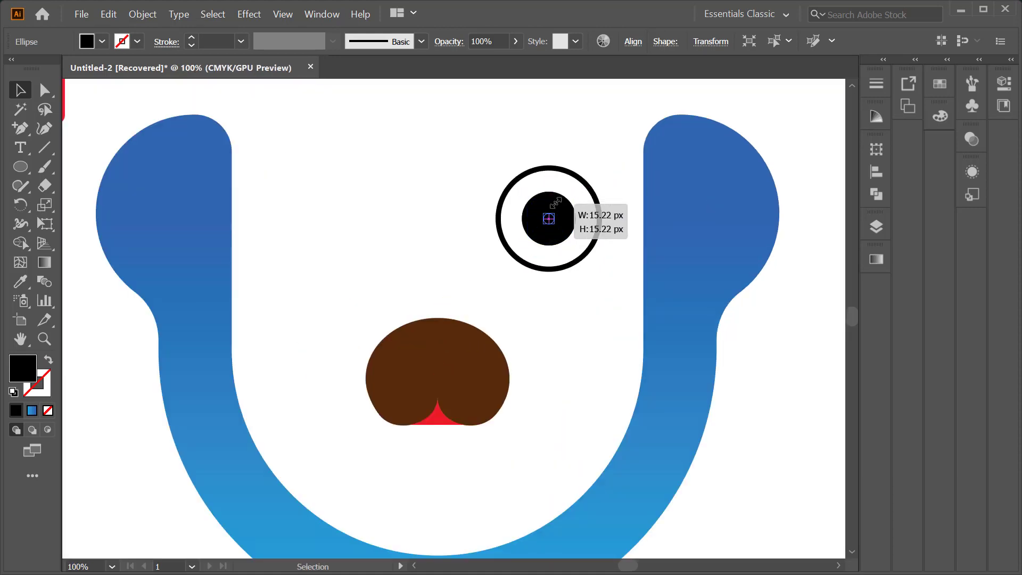
key("ctrl+minus")
key("ctrl+minus")
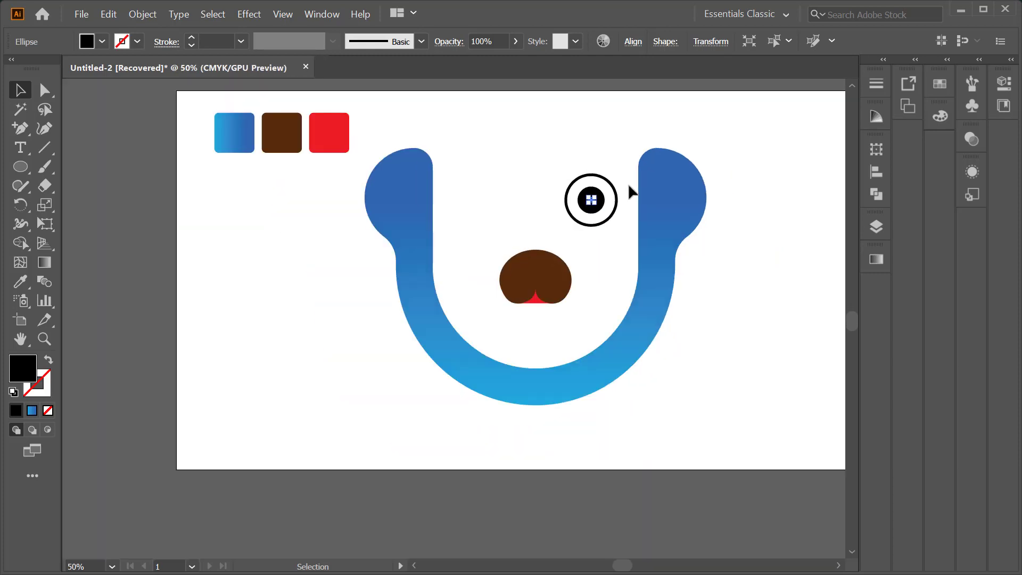
key("i")
left_click(555, 163)
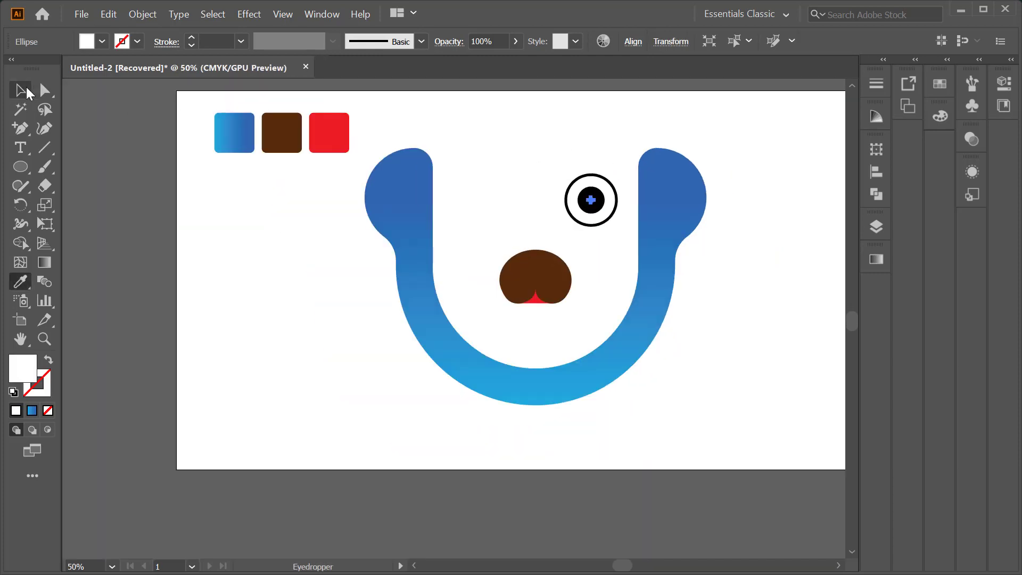
left_click(20, 90)
Step: Copy the eye to the left side of the face and group both eyes
left_click(581, 210)
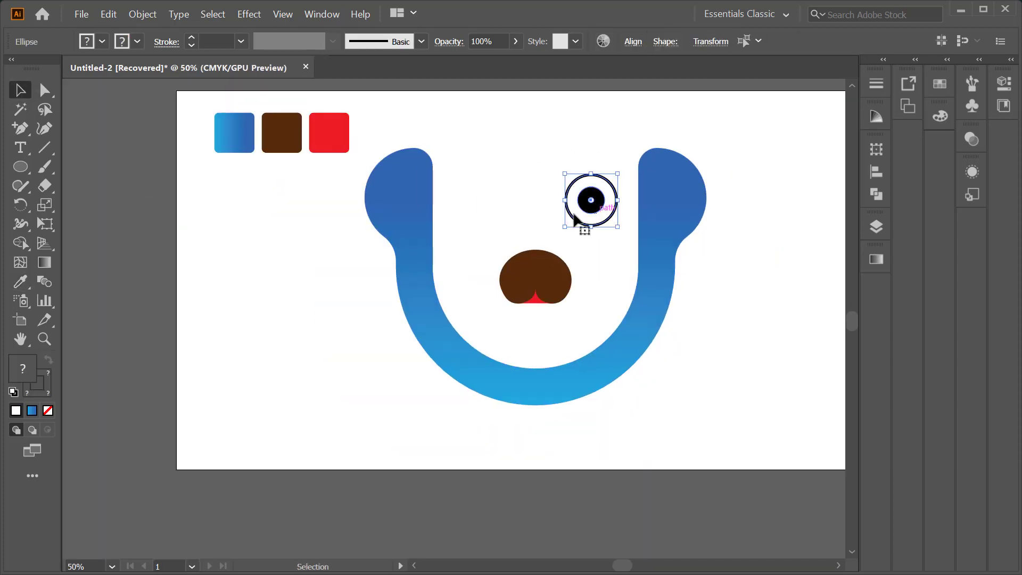
left_click_drag(595, 204, 483, 218)
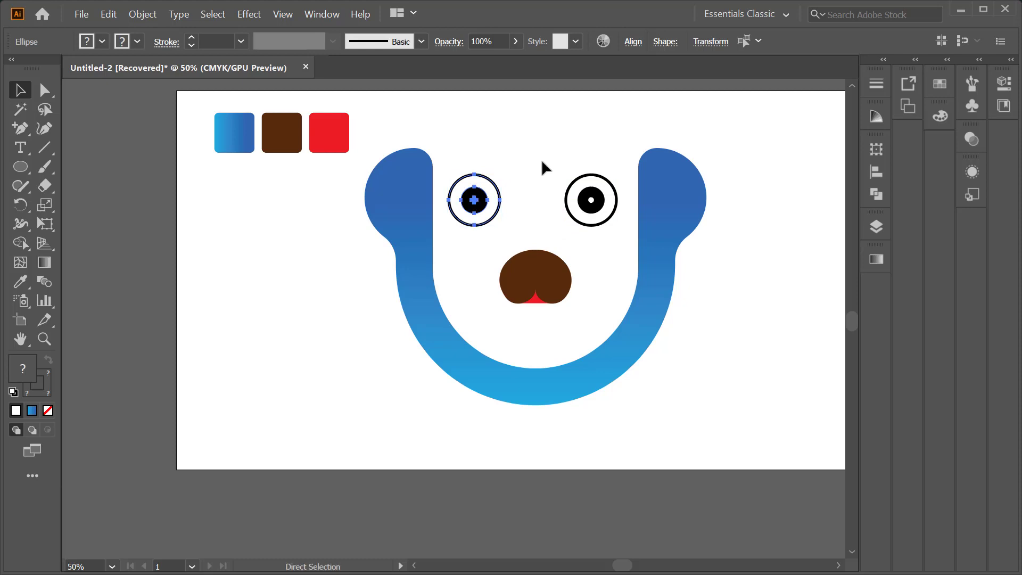
left_click_drag(542, 158, 612, 230)
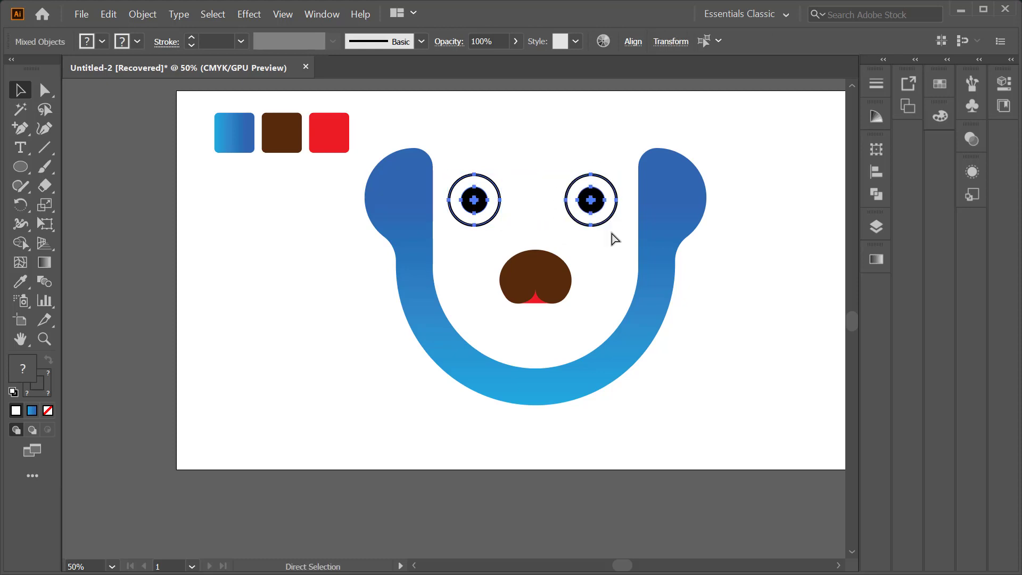
key("ctrl+g")
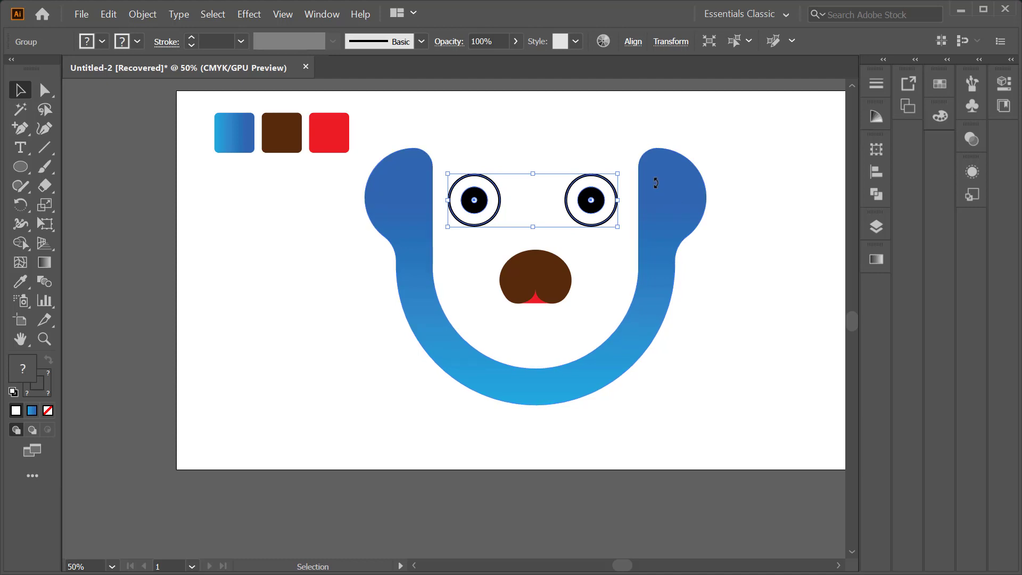
Step: Centre the eye group horizontally on the blue head
left_click_drag(618, 148, 557, 223)
left_click(676, 194)
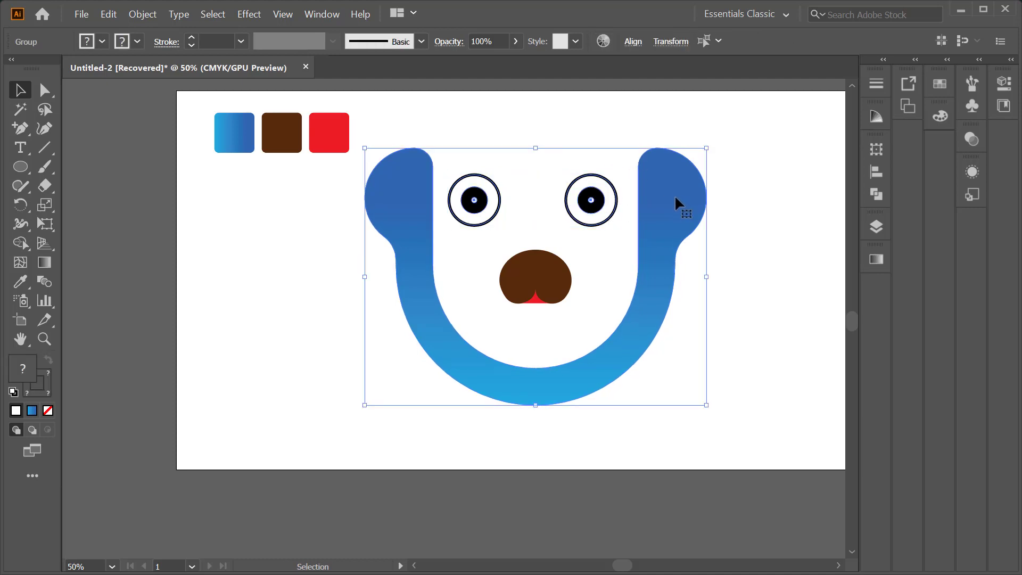
left_click(873, 173)
left_click(719, 184)
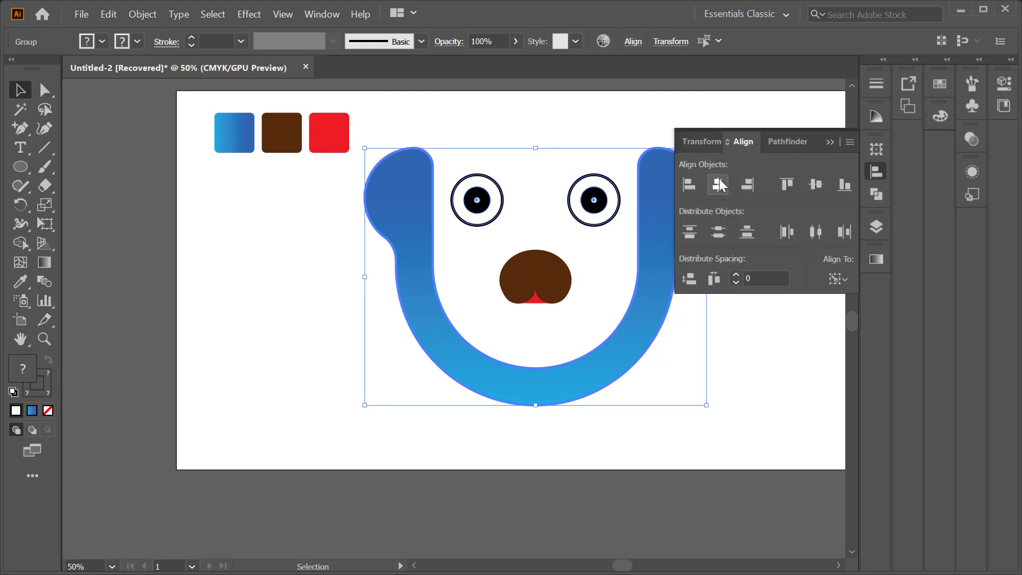
left_click(830, 142)
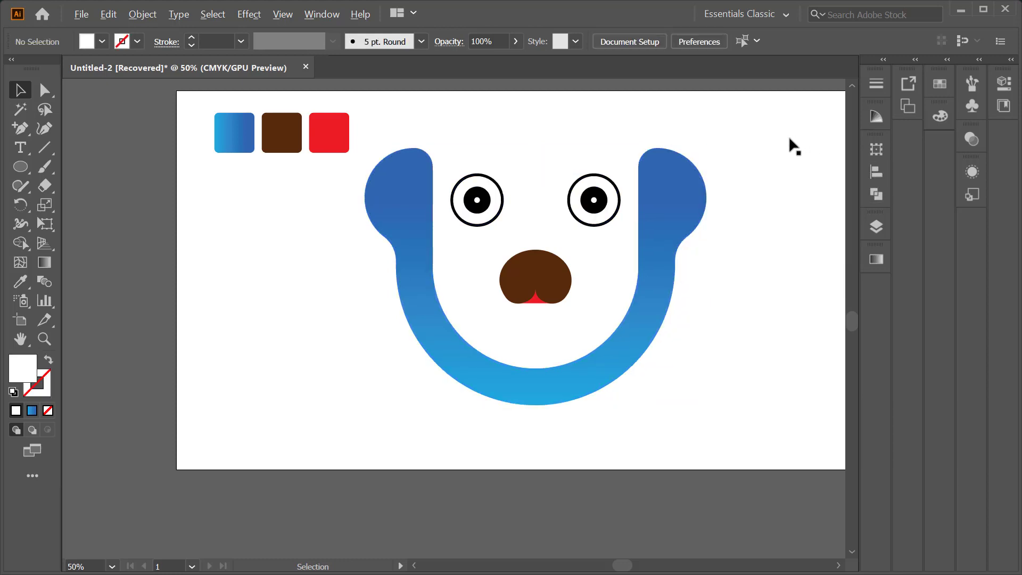
Step: Enter full-screen mode with menus hidden and pan to frame the dog face
key("ctrl+minus")
scroll(676, 158, "up", 1)
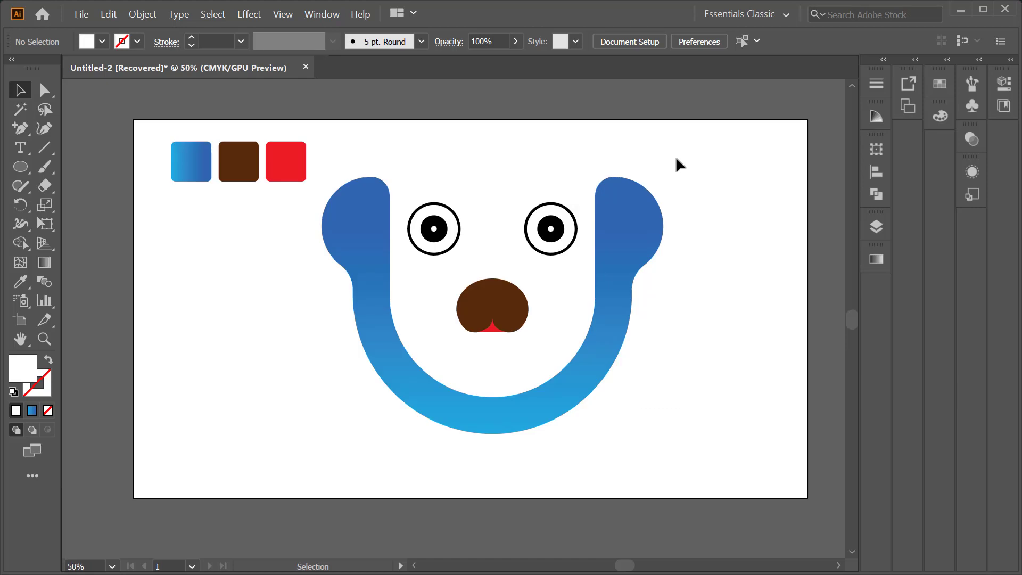
key("f")
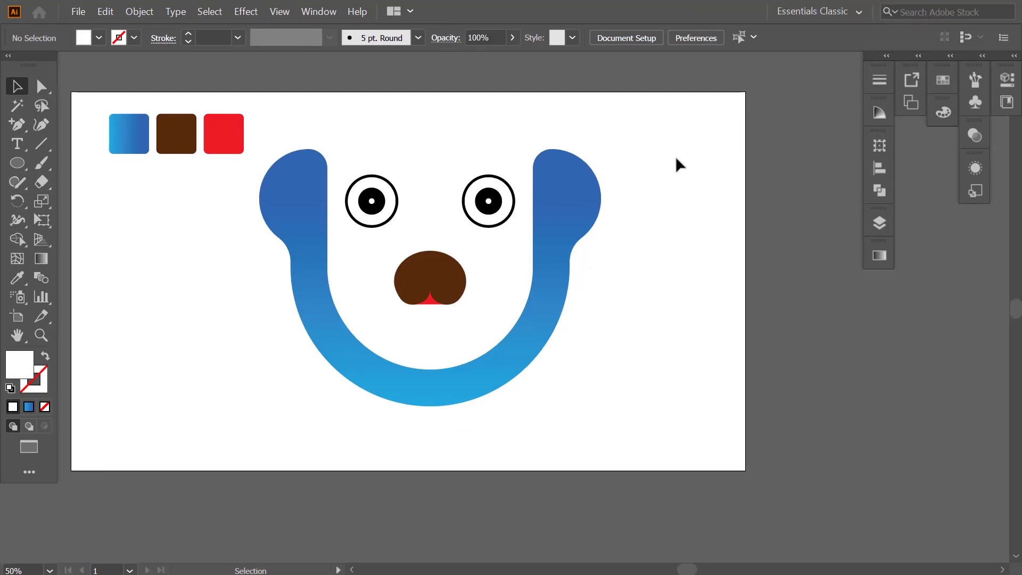
key("f")
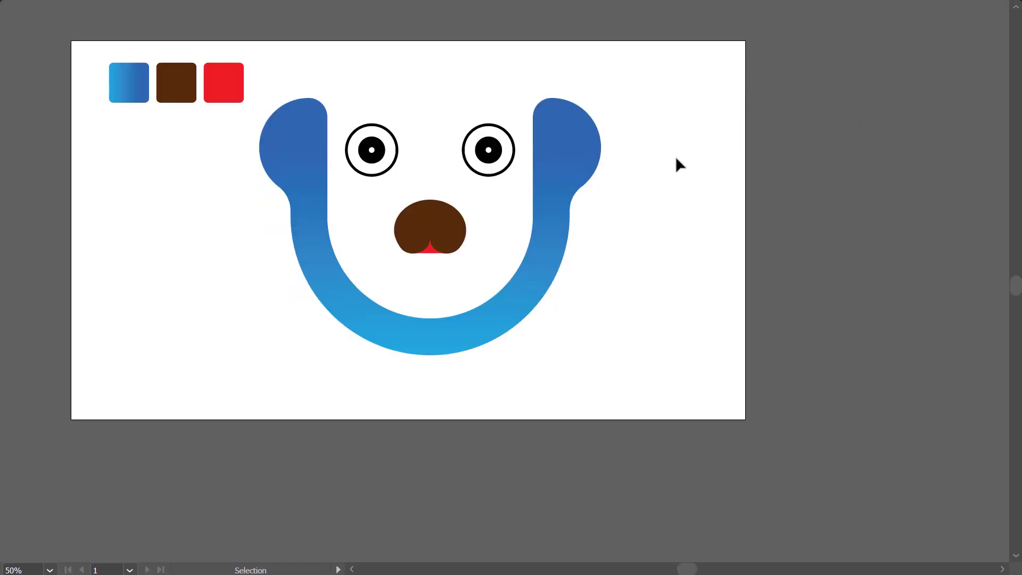
left_click_drag(675, 160, 737, 260)
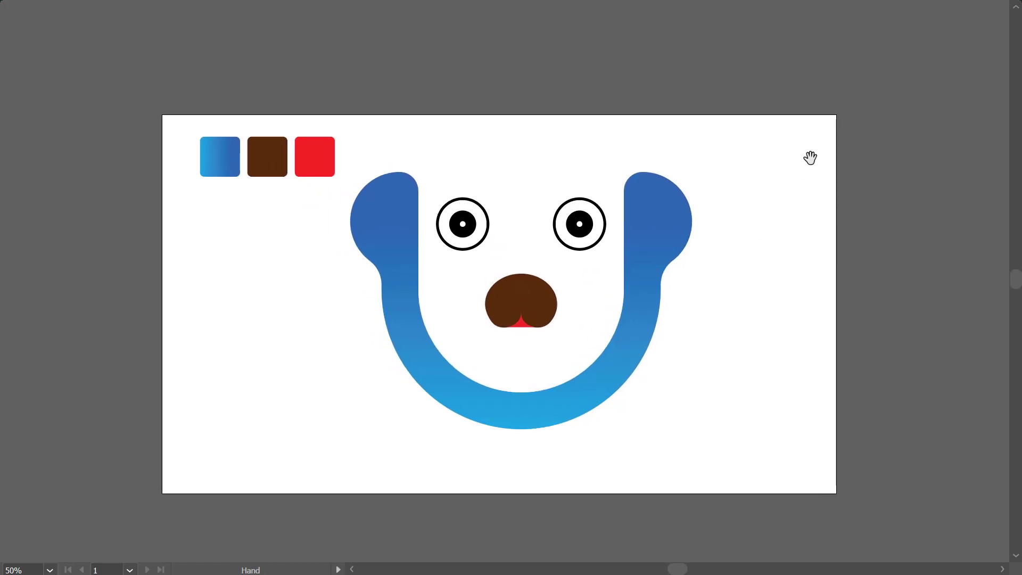
scroll(779, 200, "up", 1)
left_click_drag(728, 350, 721, 310)
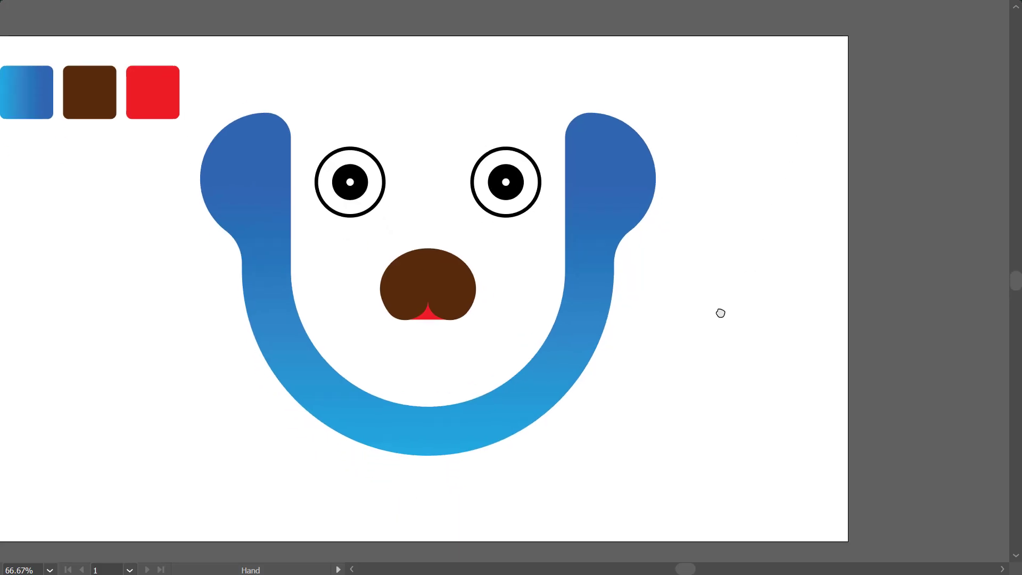